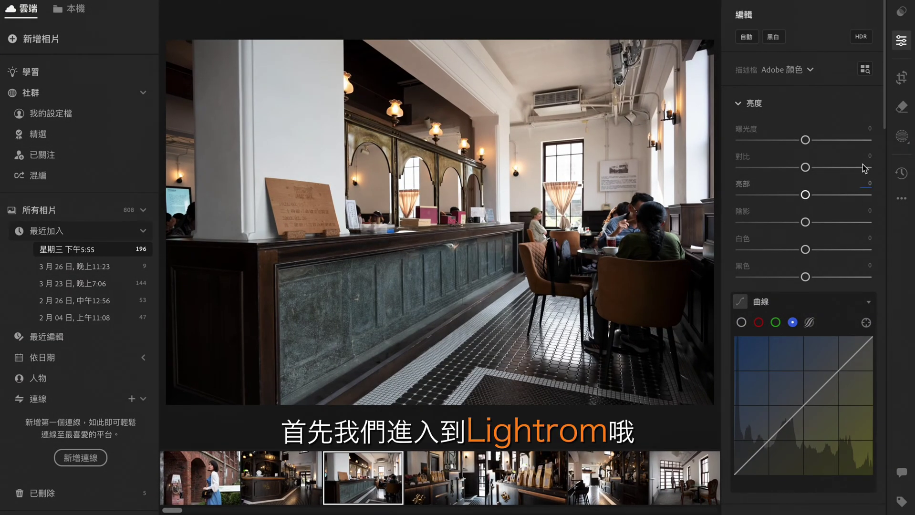
Apply the Modern profile 現代 10 from the full profile browser to the café photo.
left_click(810, 70)
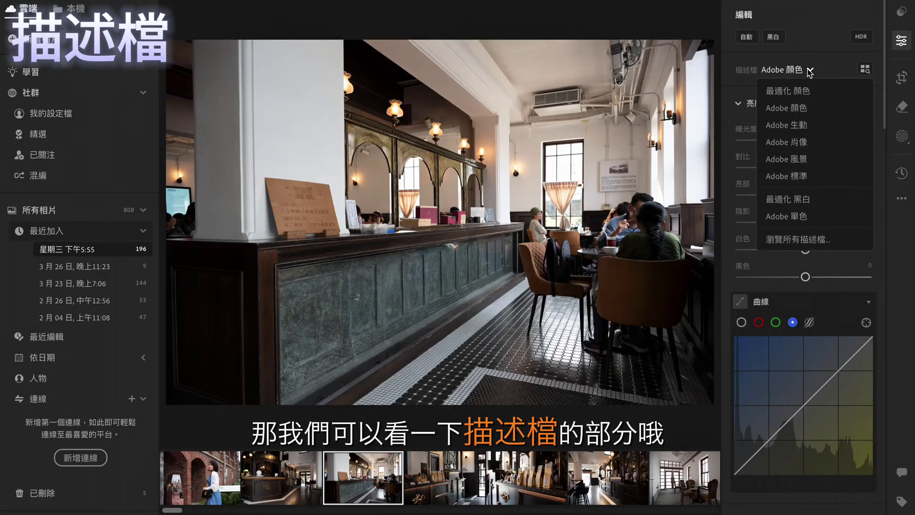
left_click(817, 241)
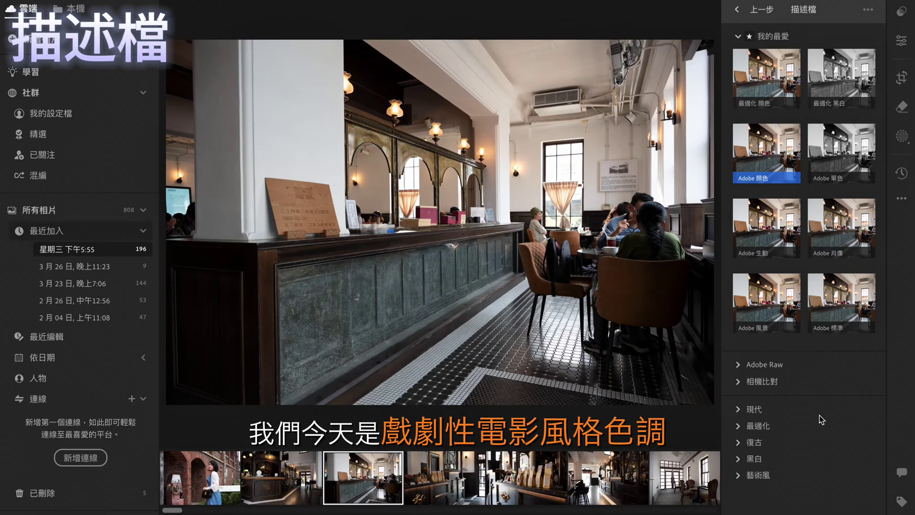
left_click(768, 411)
left_click(842, 450)
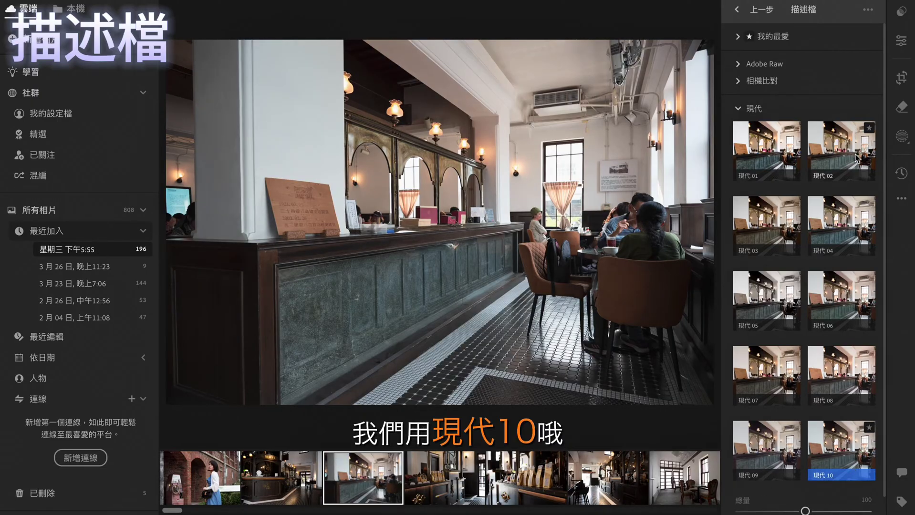
left_click(756, 11)
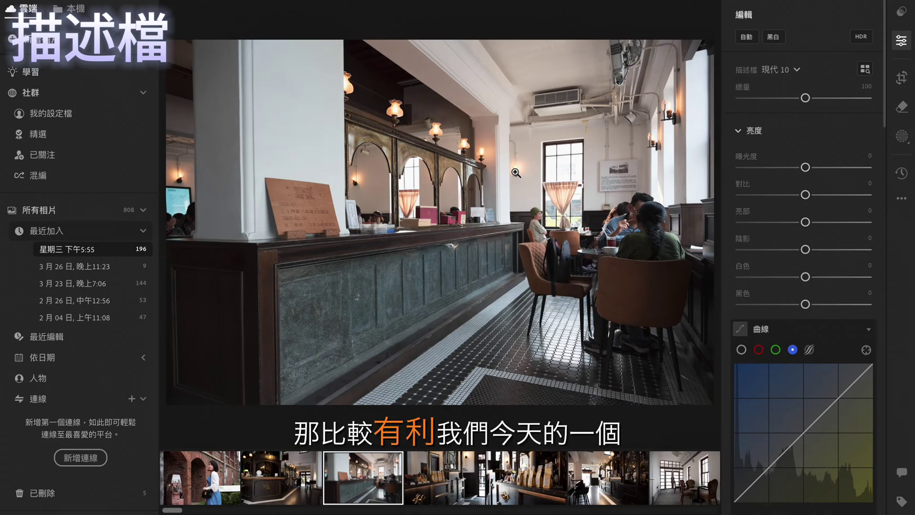
Set the Light sliders to Contrast −20, Highlights −60 and Whites −35.
scroll(827, 186, "down", 2)
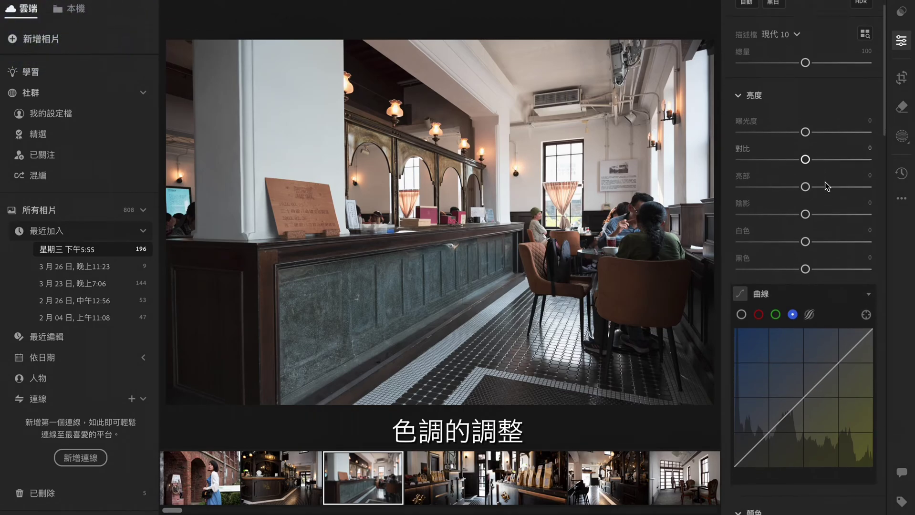
scroll(827, 186, "up", 2)
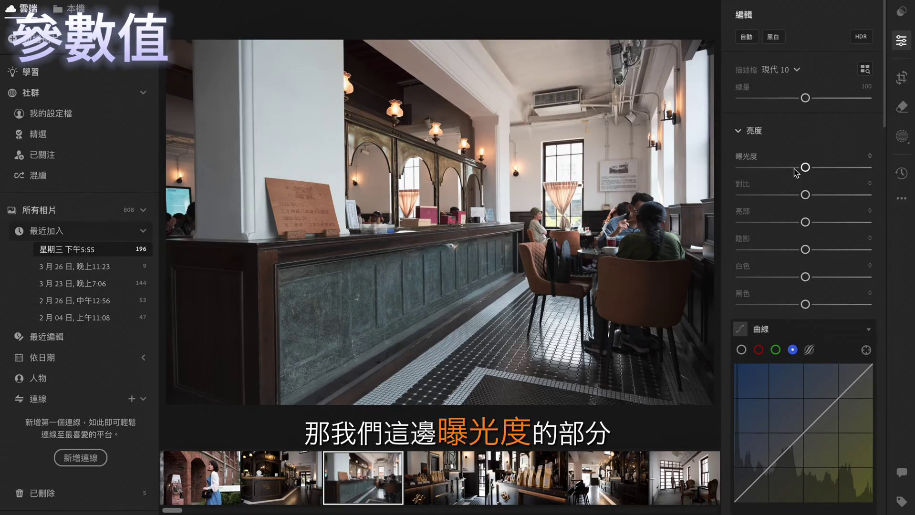
left_click_drag(805, 195, 801, 196)
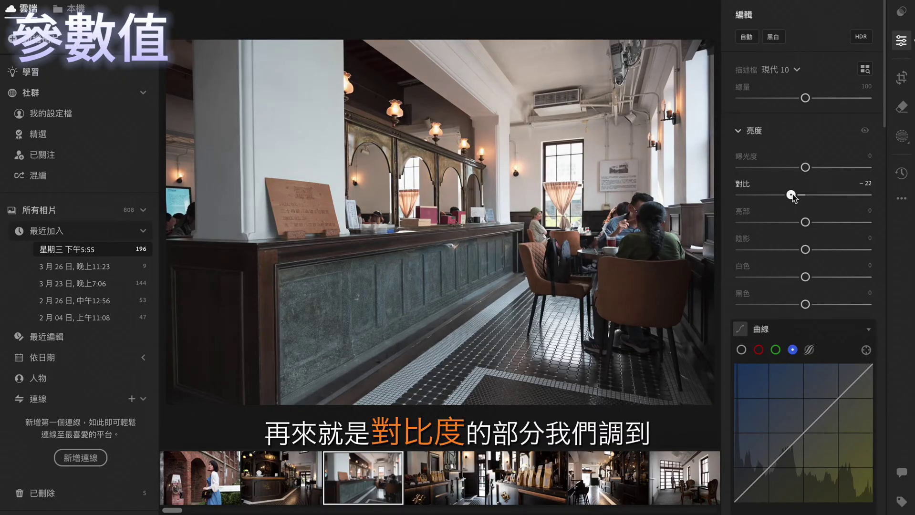
left_click_drag(793, 195, 794, 196)
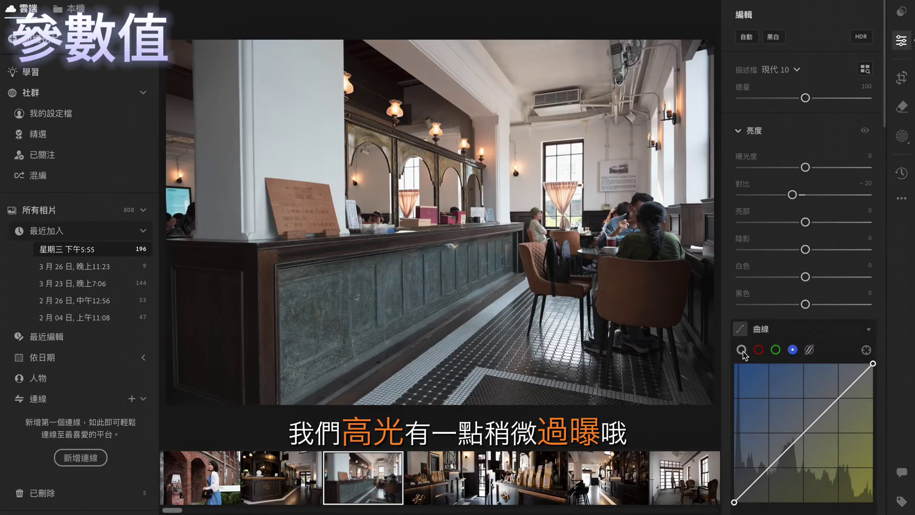
mouse_move(805, 222)
left_mouse_down()
mouse_move(758, 222)
mouse_move(766, 224)
left_mouse_up()
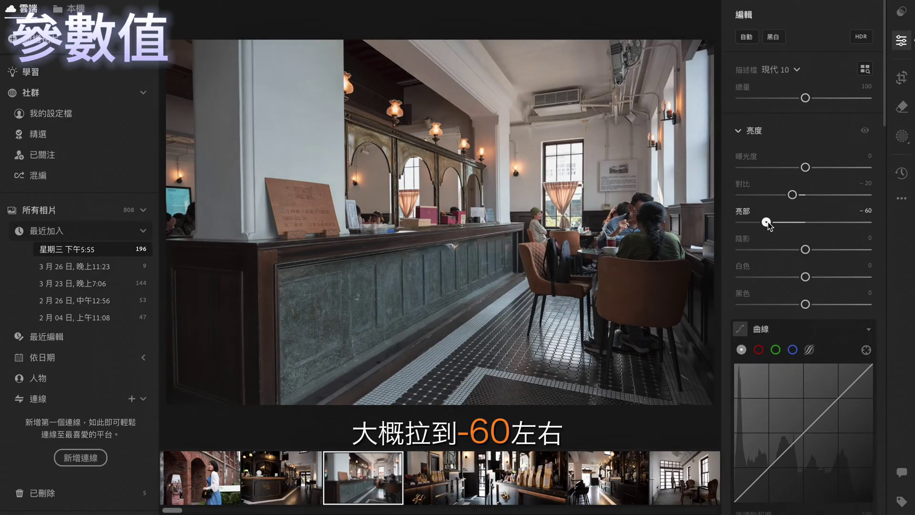
scroll(795, 282, "down", 1)
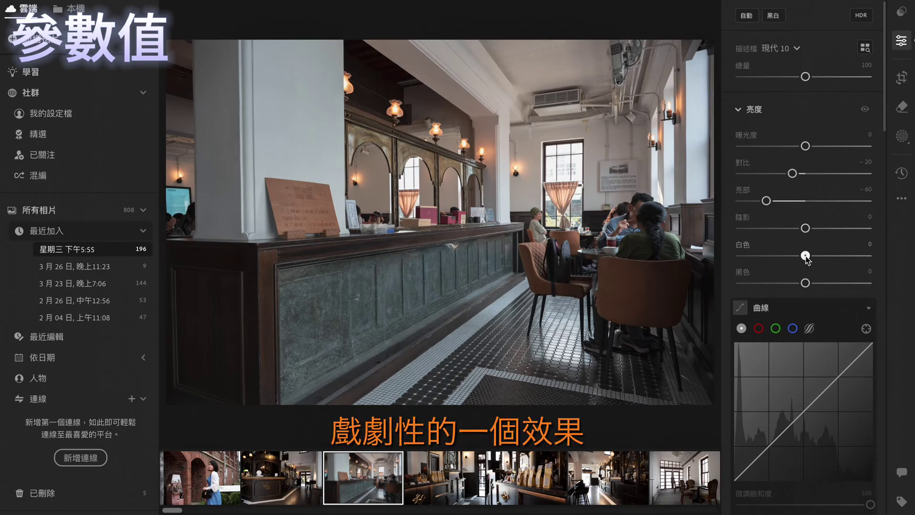
left_click_drag(805, 256, 784, 259)
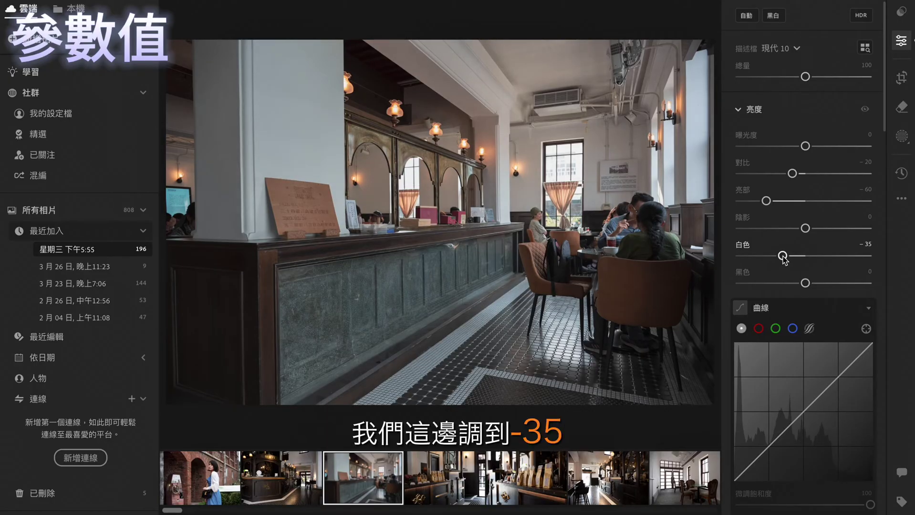
scroll(787, 331, "down", 1)
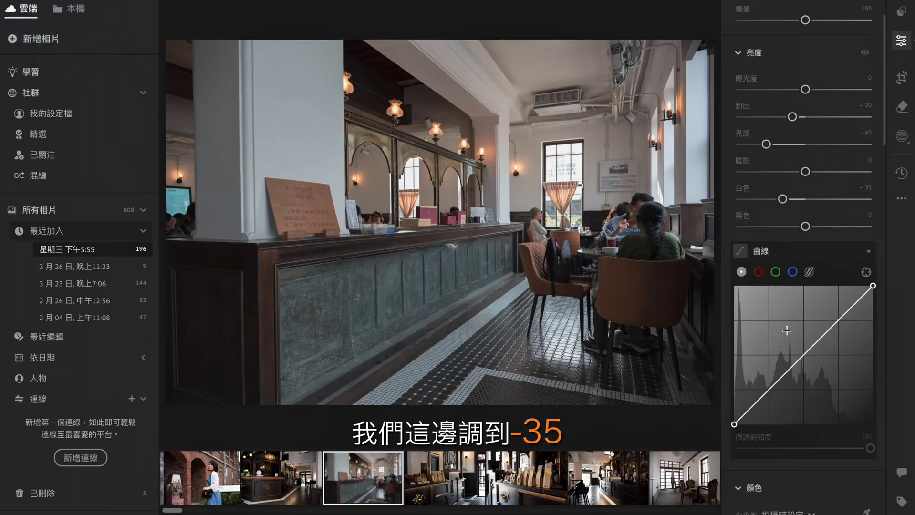
mouse_move(834, 321)
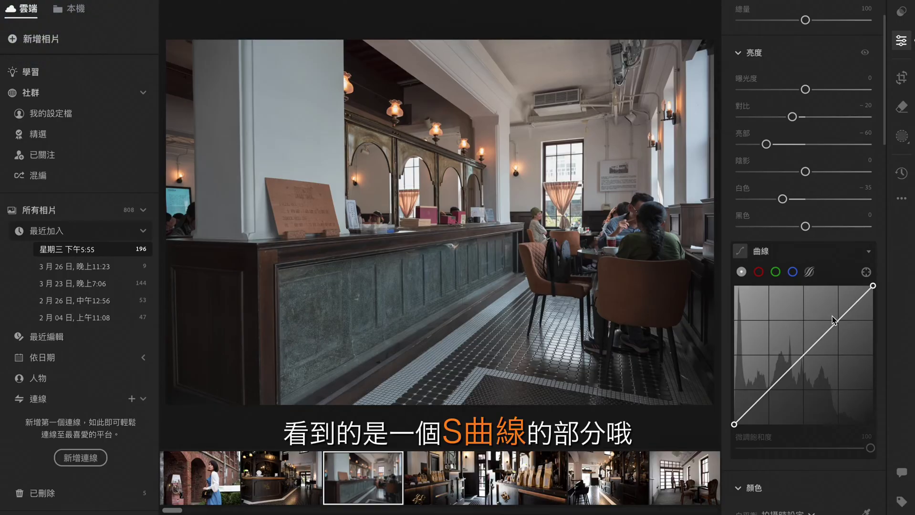
Lift the RGB curve's black point and add lower and upper midtone anchors, pulling the lower one down.
scroll(832, 316, "down", 1)
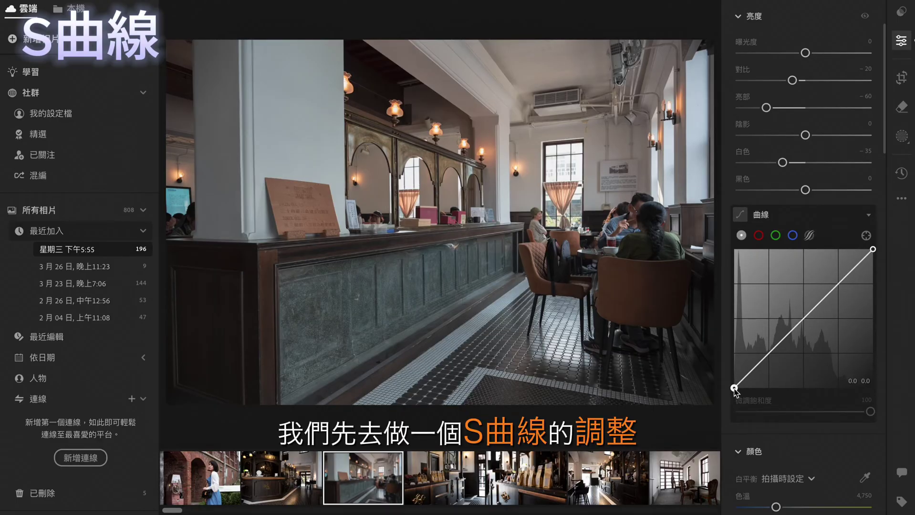
left_click_drag(734, 389, 731, 378)
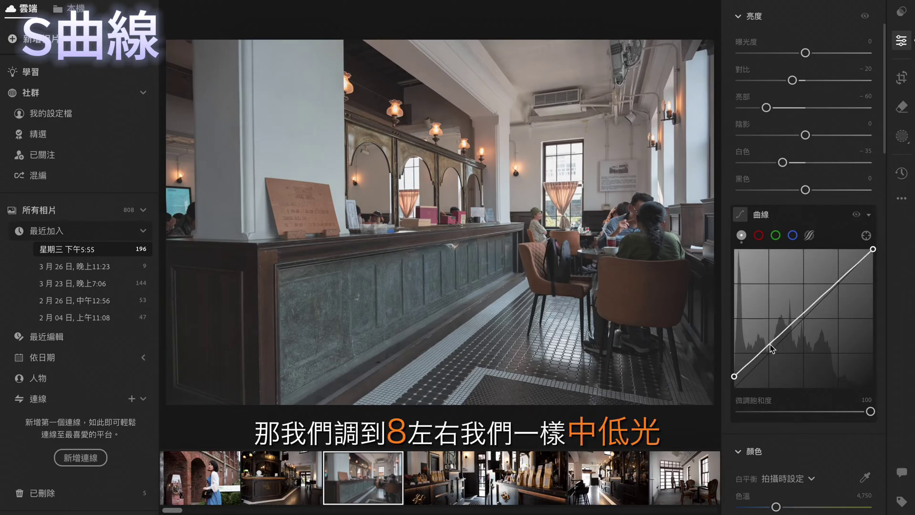
left_click(804, 314)
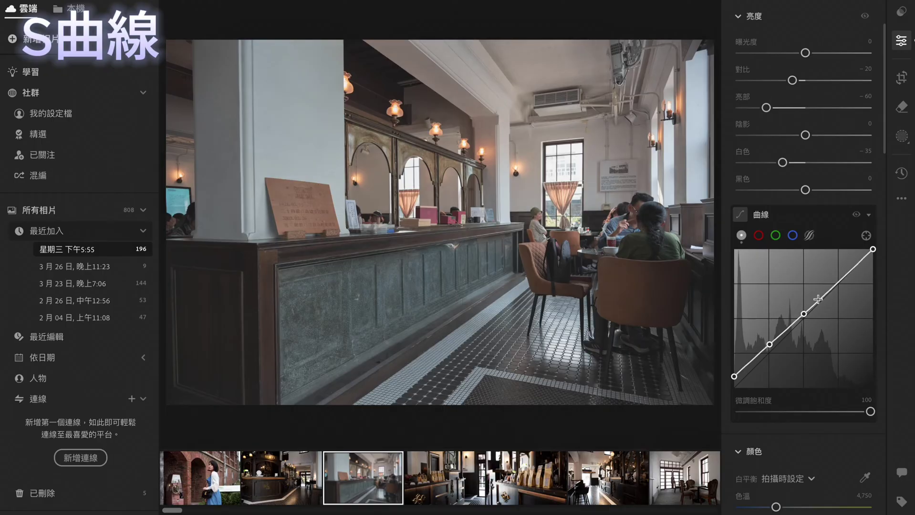
left_click(841, 282)
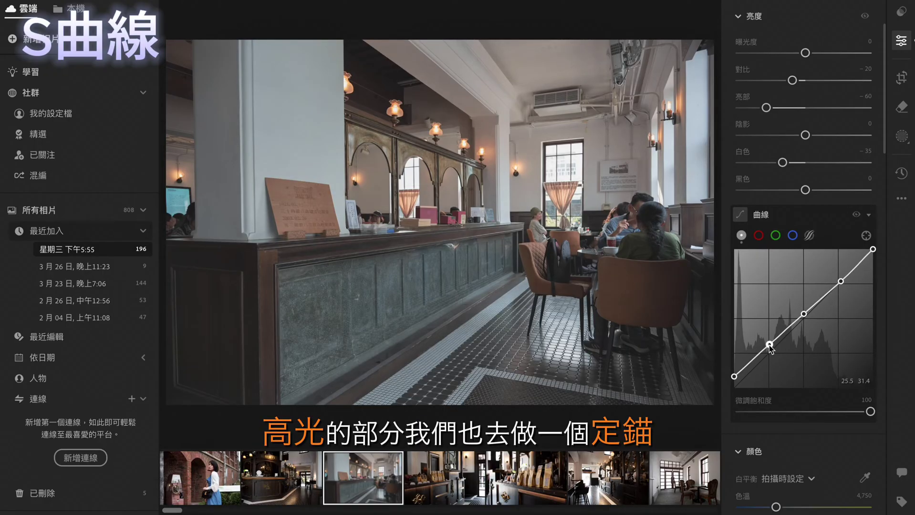
left_click_drag(770, 345, 769, 352)
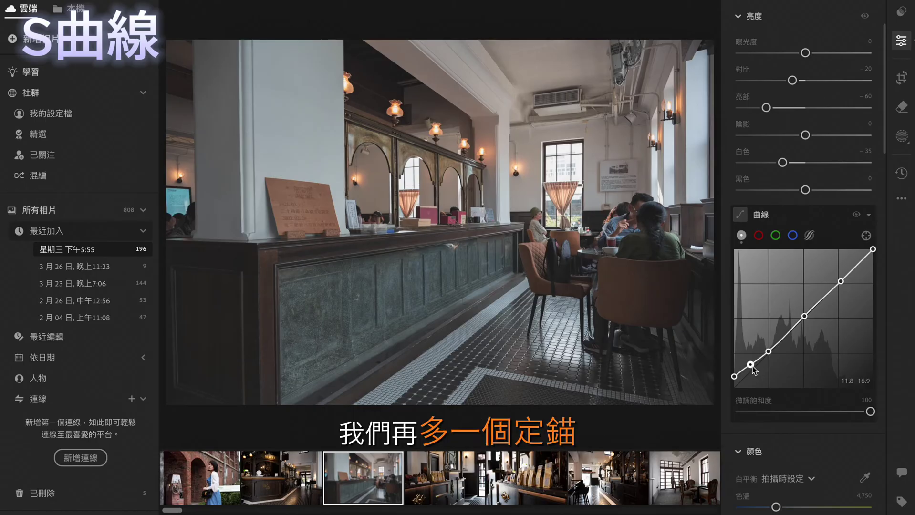
Refine the S-curve with a shadow anchor, a raised upper anchor and a lowered white point.
left_click_drag(751, 365, 752, 367)
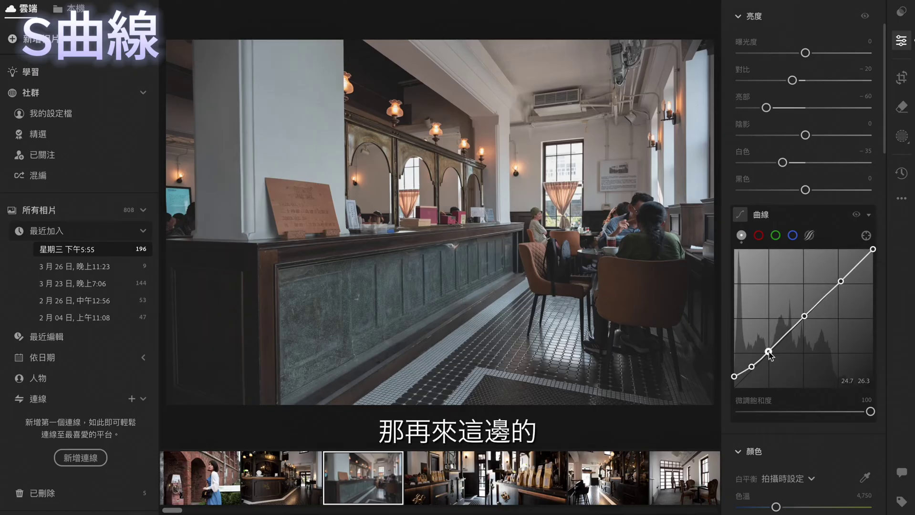
left_click_drag(769, 353, 770, 354)
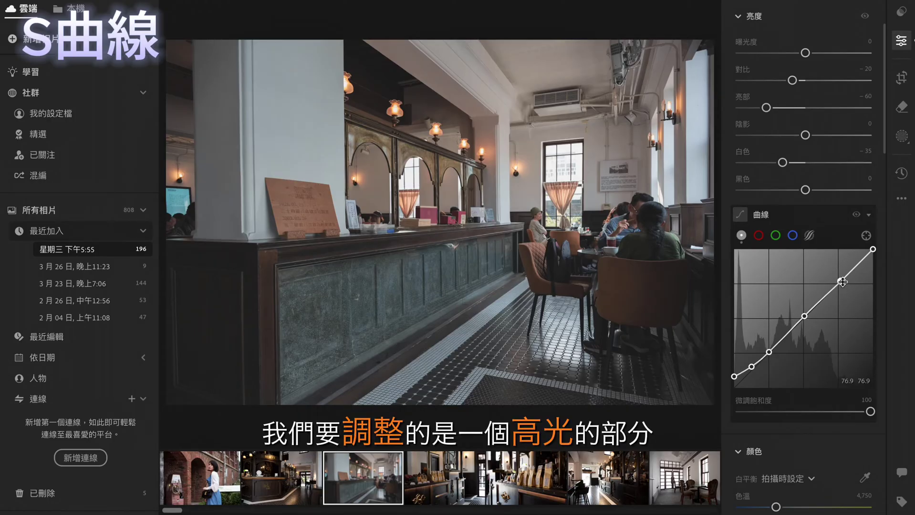
left_click_drag(842, 282, 841, 286)
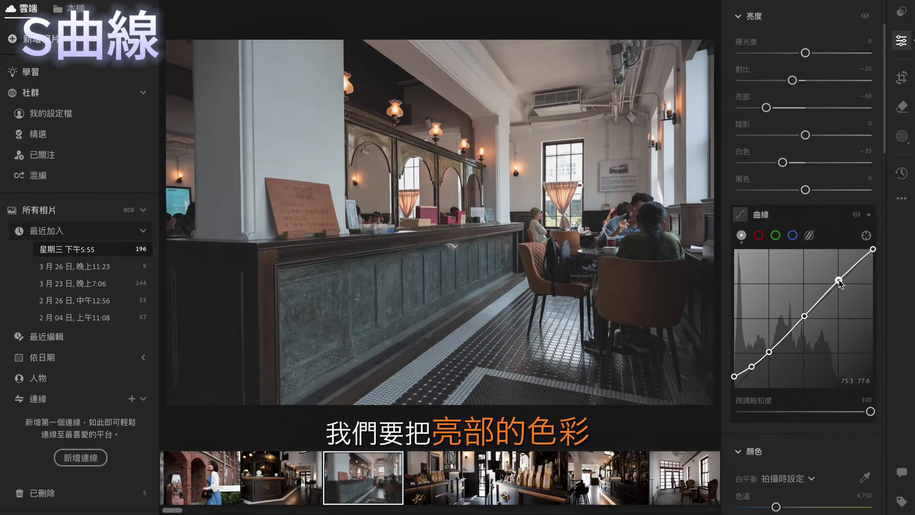
left_click_drag(839, 281, 839, 279)
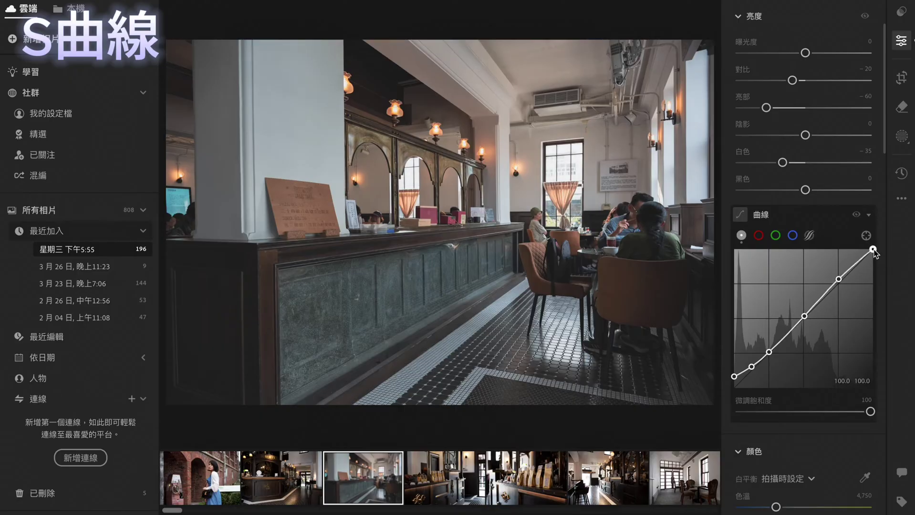
left_click_drag(873, 249, 877, 259)
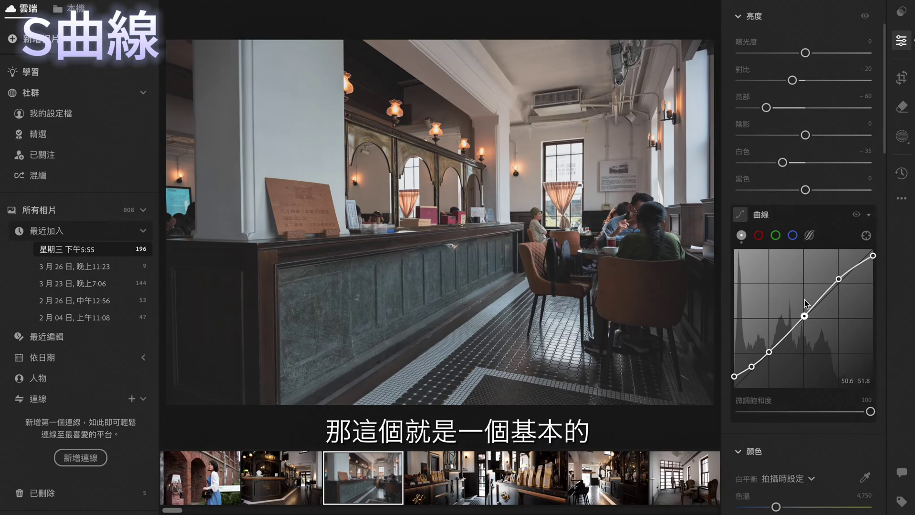
left_click(761, 239)
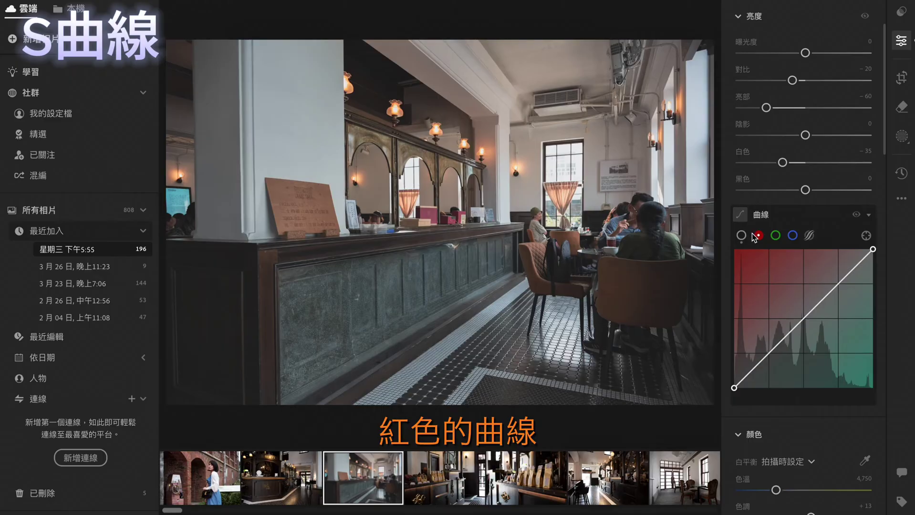
Anchor the red curve at the lower midtones and highlights, pulling both points slightly down.
left_click(793, 236)
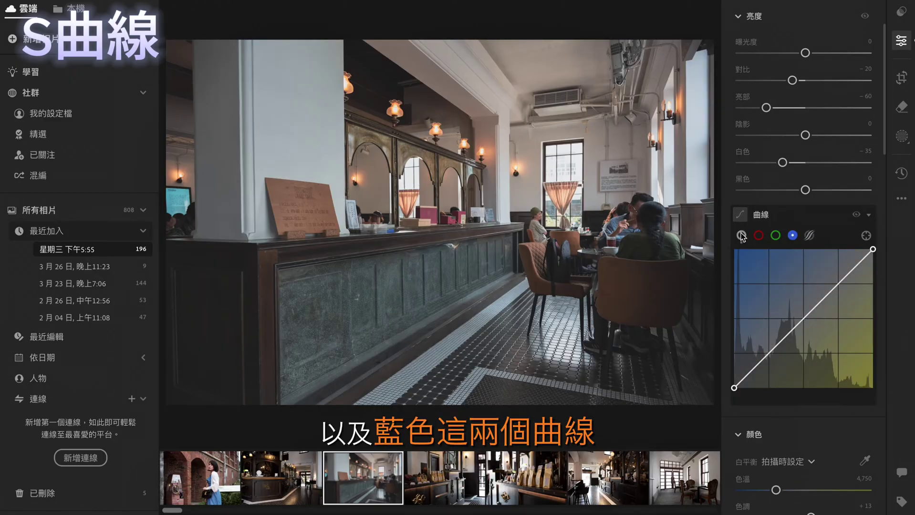
left_click(759, 235)
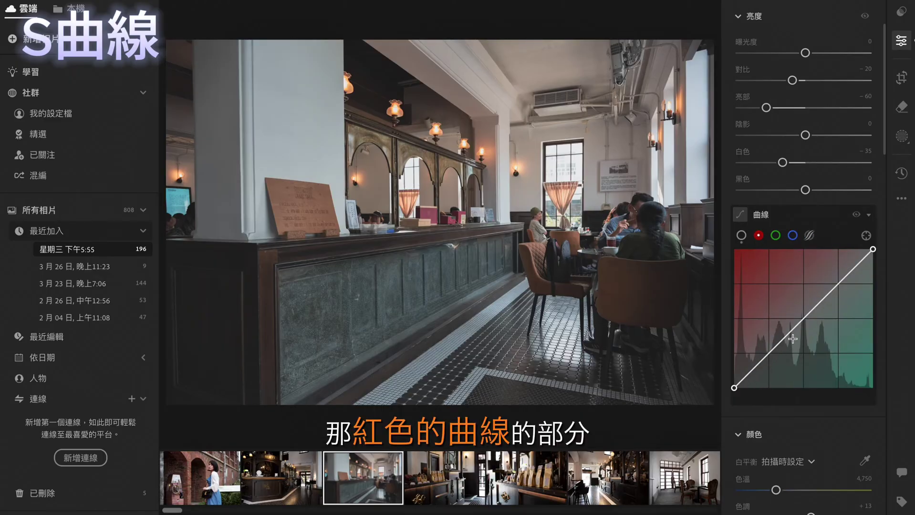
left_click(769, 353)
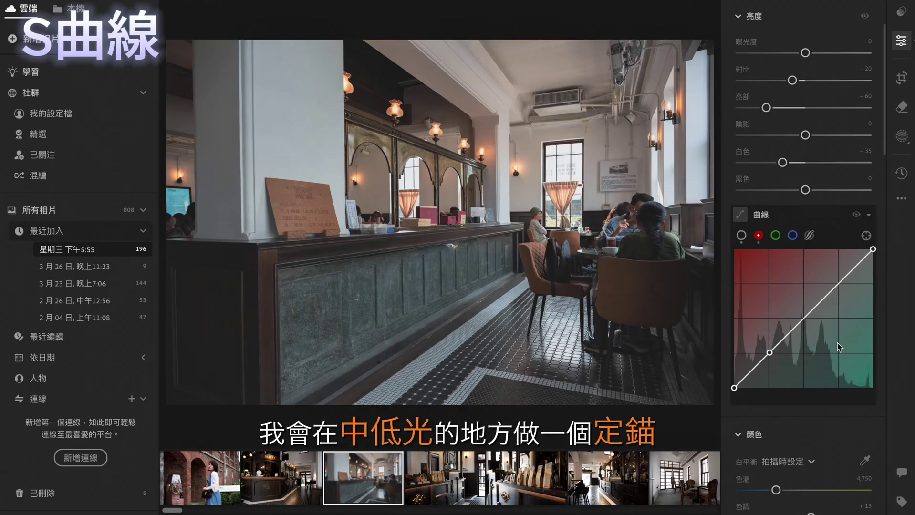
left_click(840, 284)
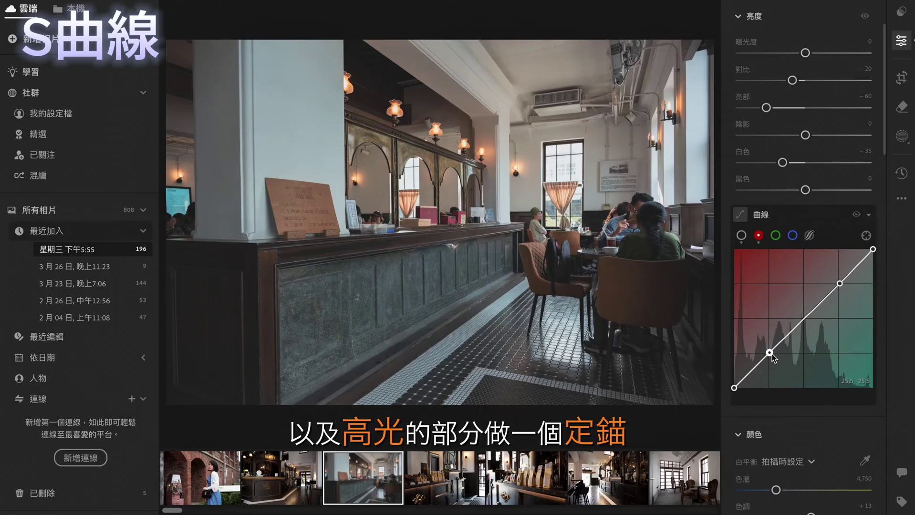
left_click_drag(770, 353, 772, 354)
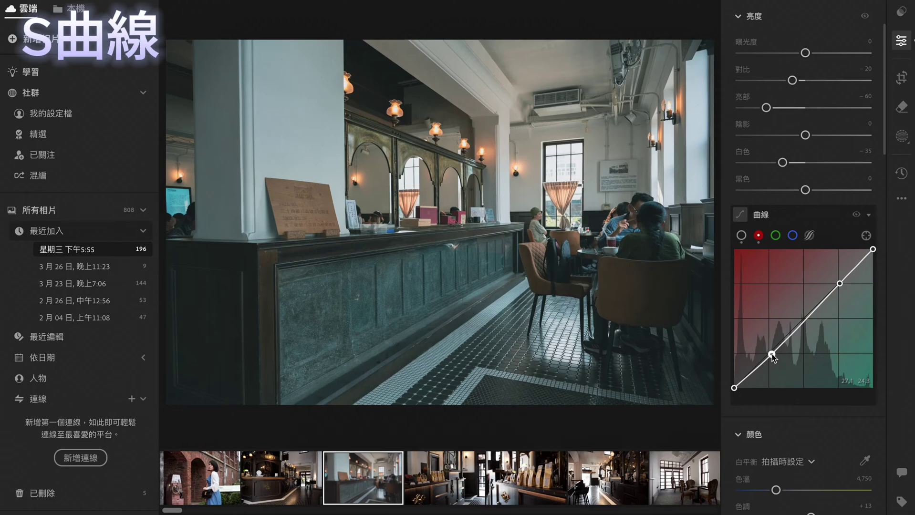
left_click_drag(841, 285, 841, 287)
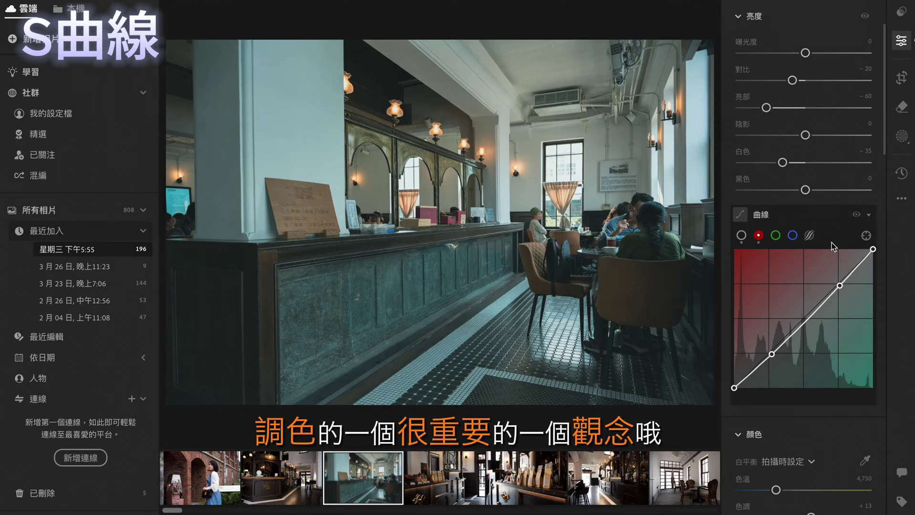
left_click(792, 236)
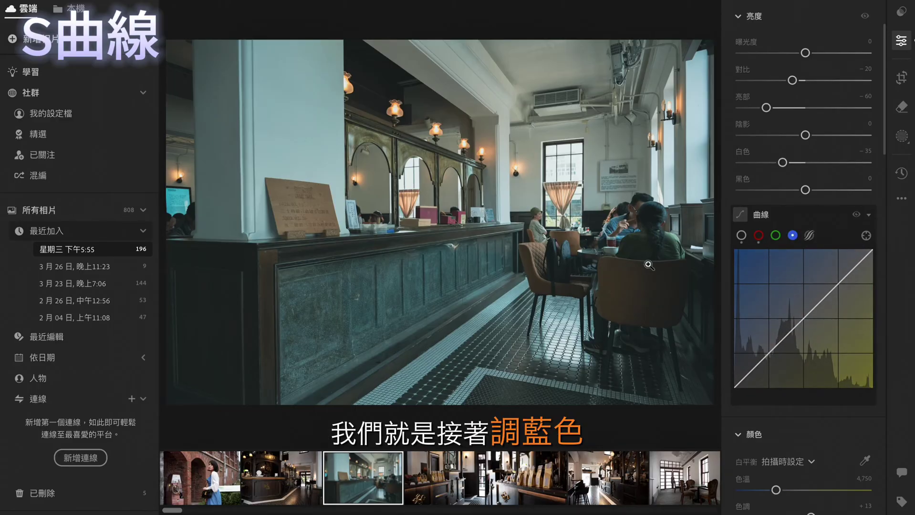
mouse_move(734, 389)
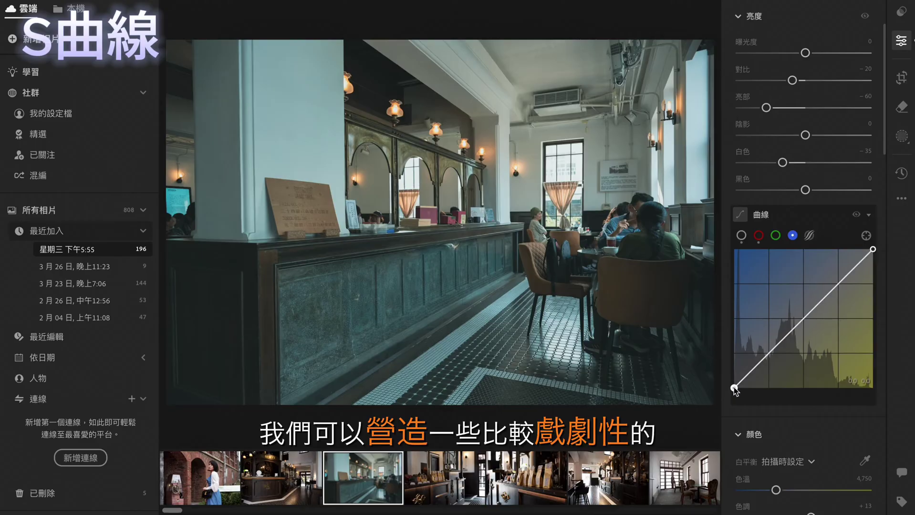
Raise the blue curve's black point to about 3.5 to tint the shadows blue.
left_click_drag(735, 389, 733, 386)
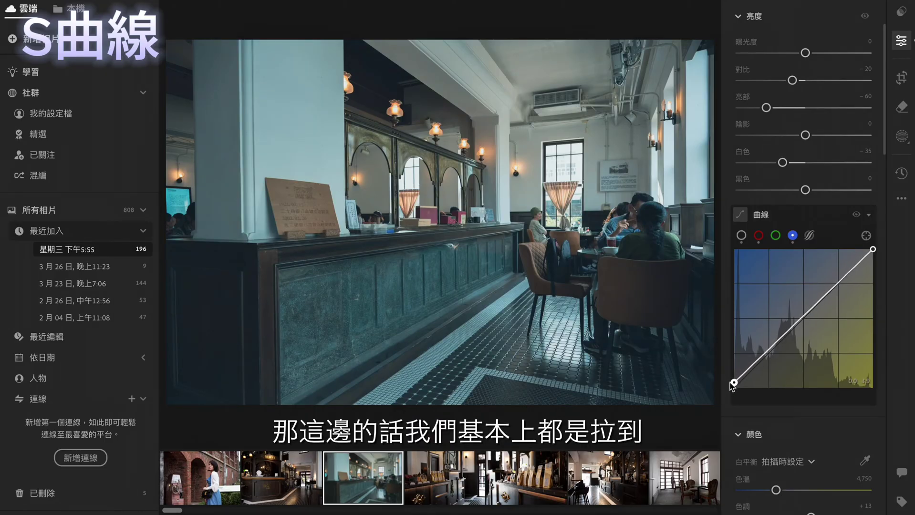
left_click_drag(732, 387, 733, 387)
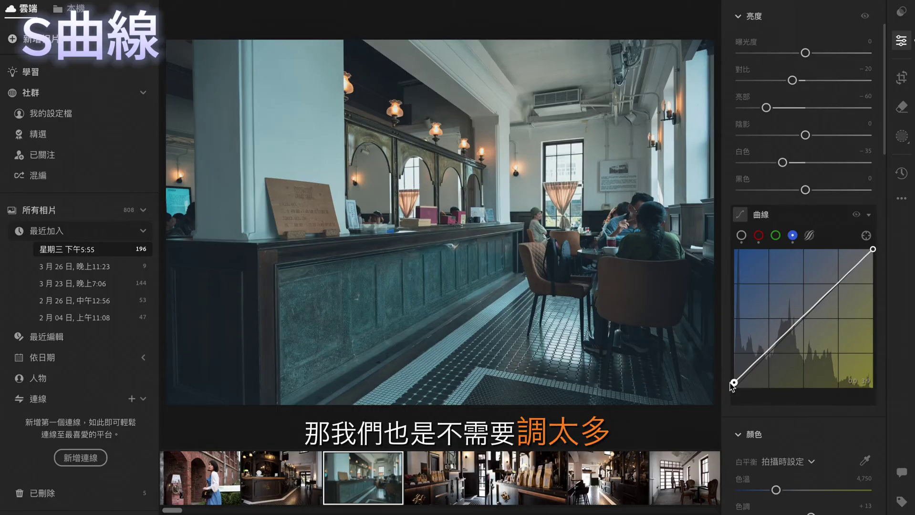
left_click_drag(730, 383, 731, 384)
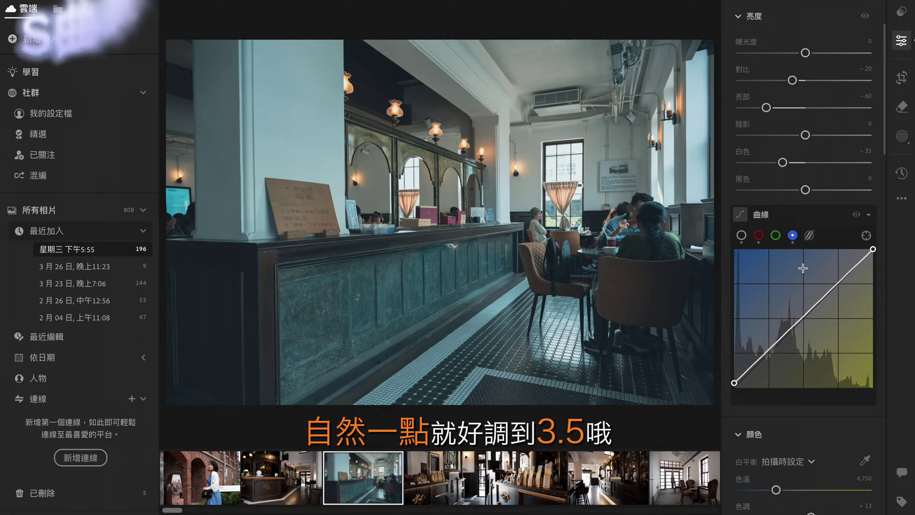
scroll(803, 267, "down", 2)
scroll(803, 268, "down", 2)
scroll(803, 268, "down", 2)
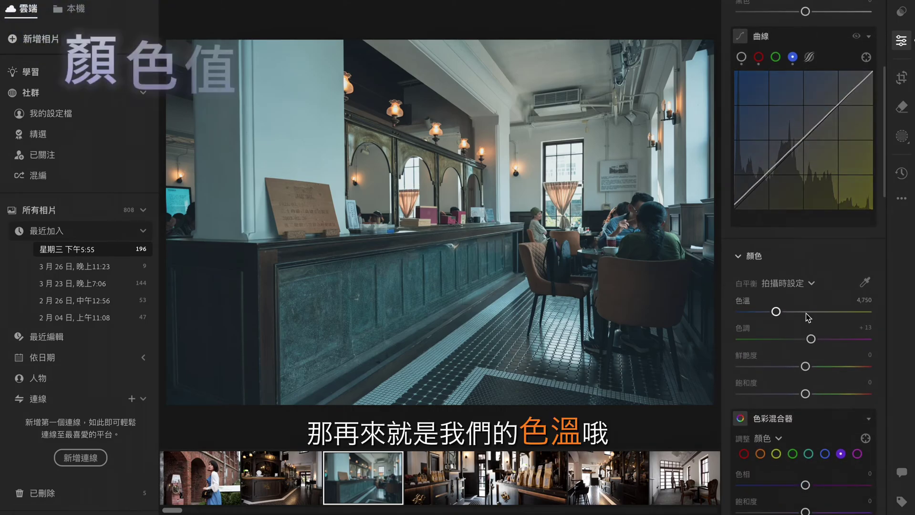
Set the white balance temperature to 6000.
left_click(864, 301)
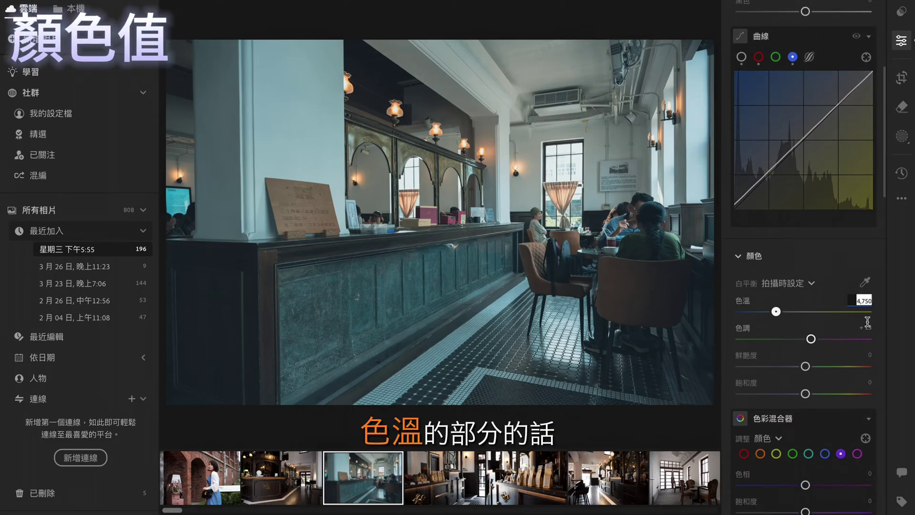
type("6000")
key("Return")
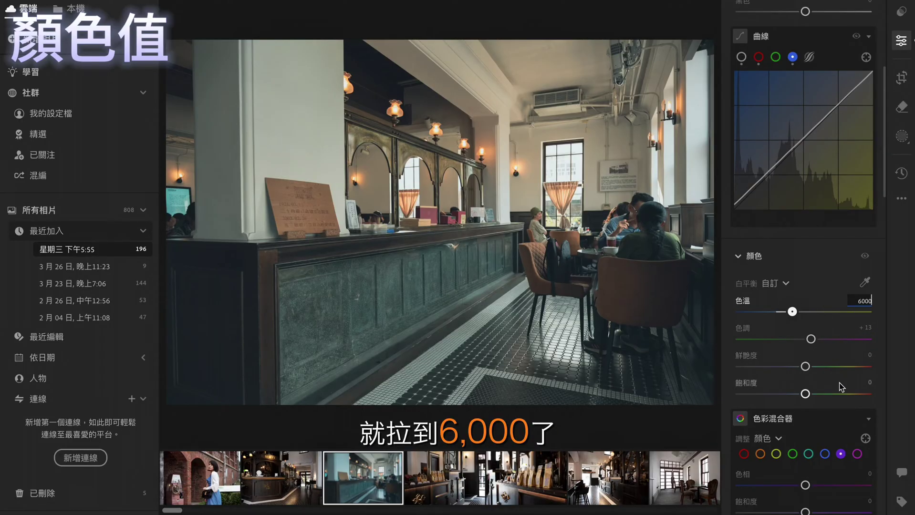
left_click(805, 367)
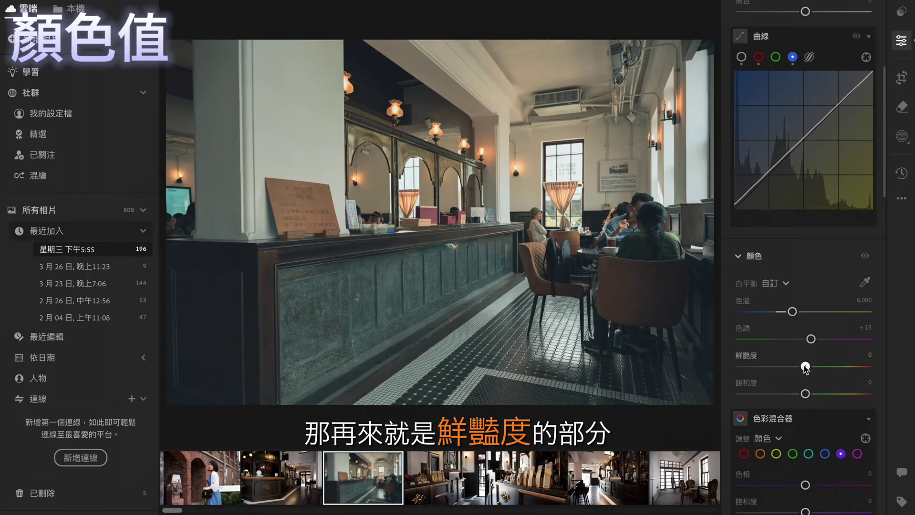
Raise Vibrance to +25 and Saturation to +15.
left_click_drag(805, 367, 821, 367)
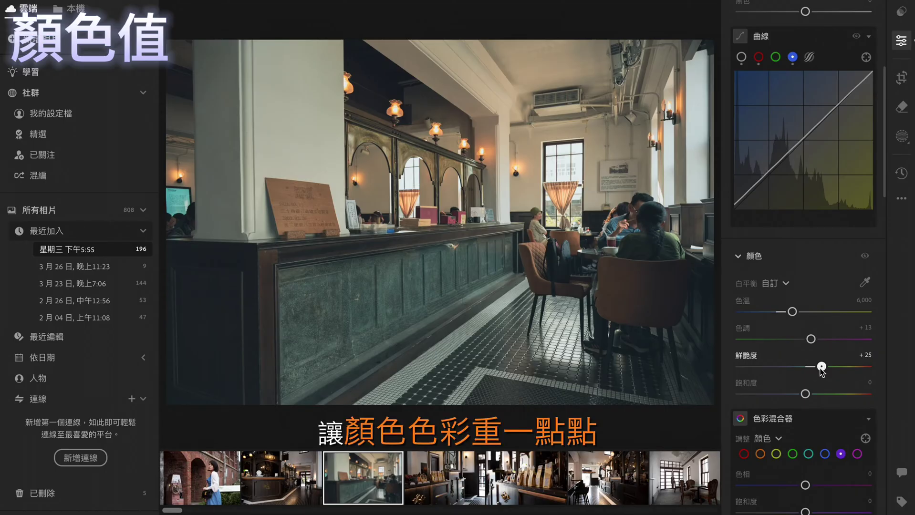
scroll(806, 382, "down", 1)
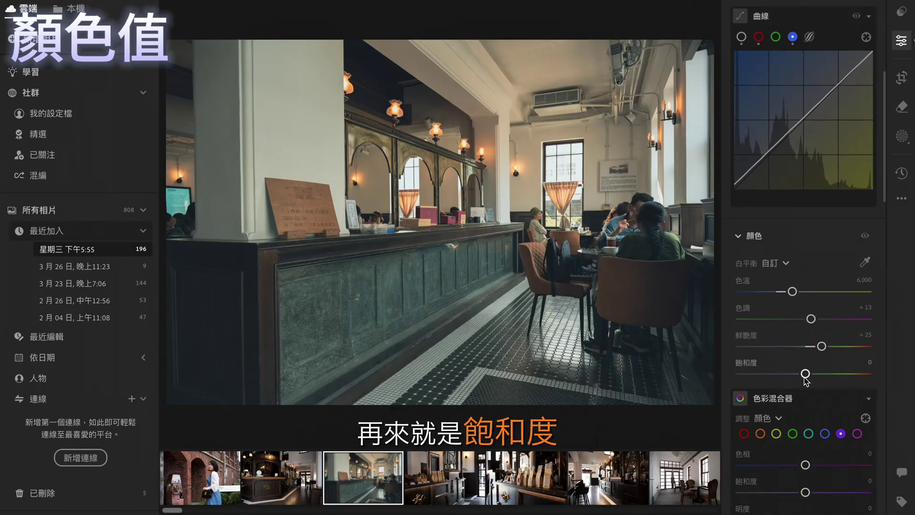
left_click_drag(805, 374, 814, 374)
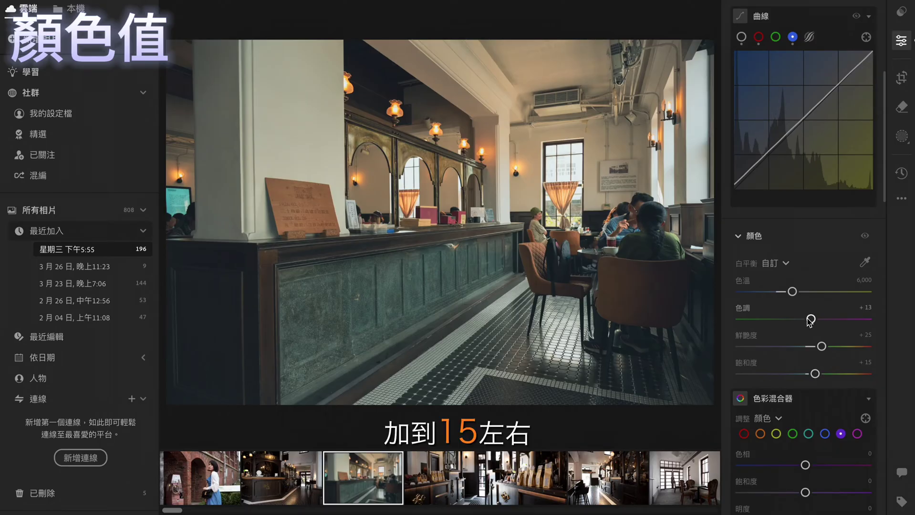
scroll(814, 334, "down", 2)
scroll(809, 322, "down", 2)
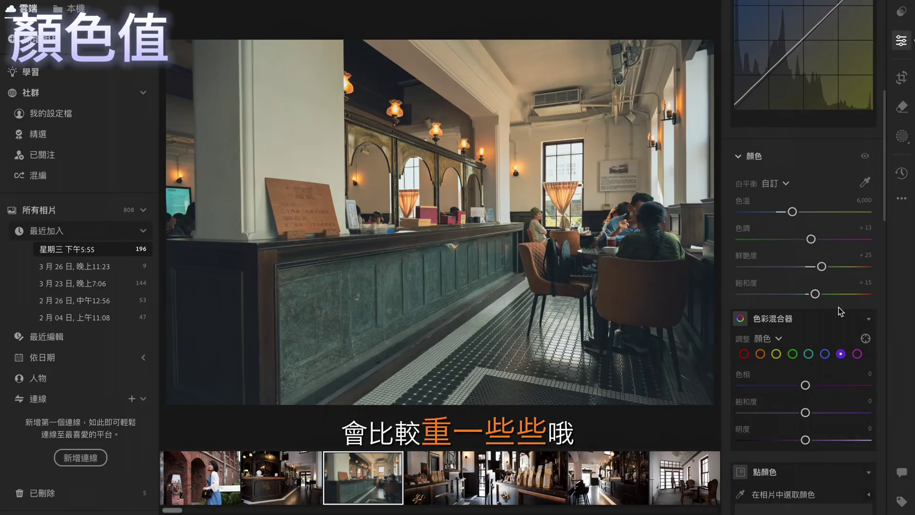
scroll(837, 310, "down", 3)
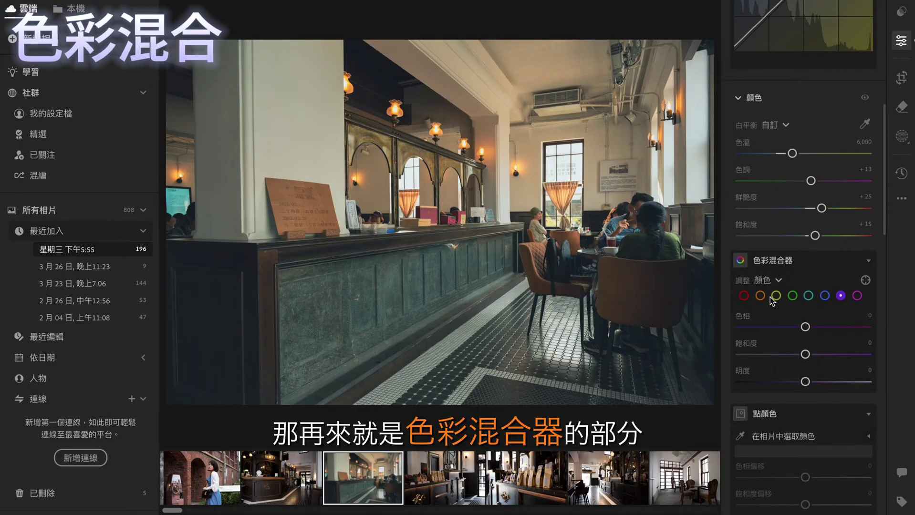
In Color Mixer, set red saturation to +35, and orange saturation −15 with luminance +8.
left_click(744, 296)
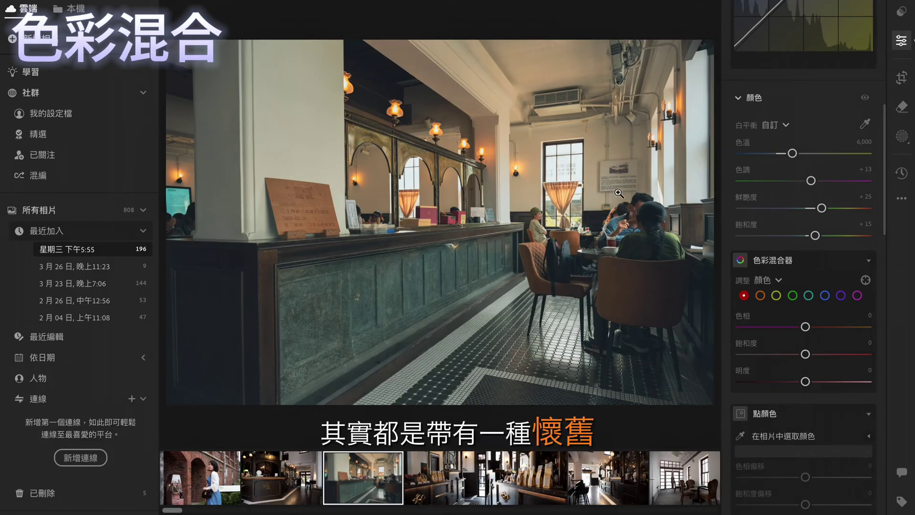
left_click_drag(807, 357, 828, 362)
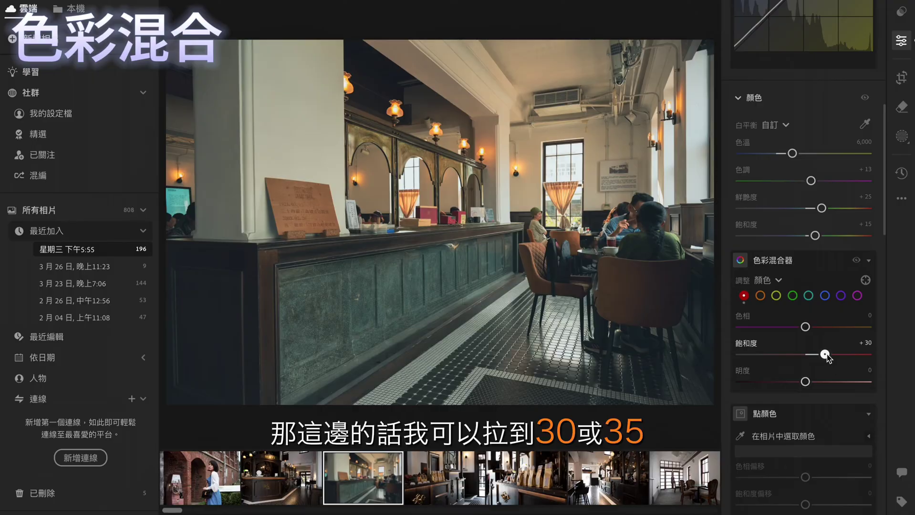
left_click_drag(827, 357, 830, 360)
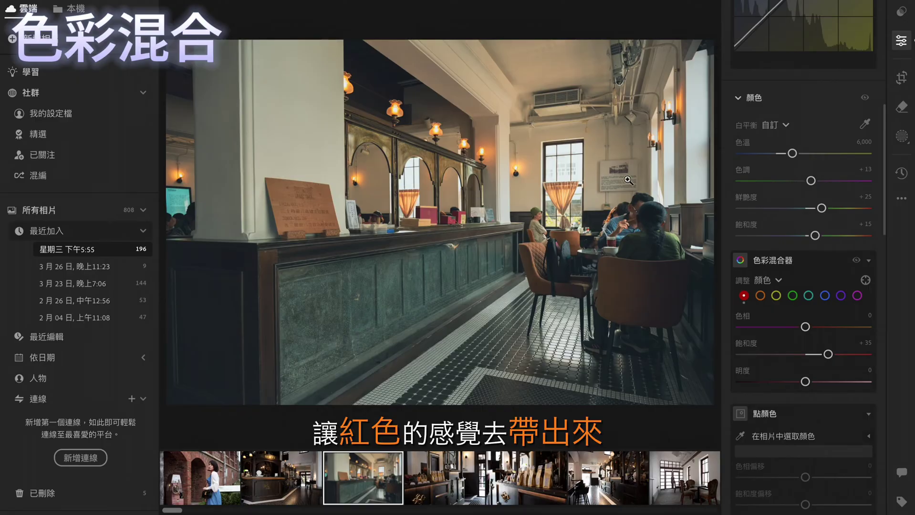
left_click(760, 296)
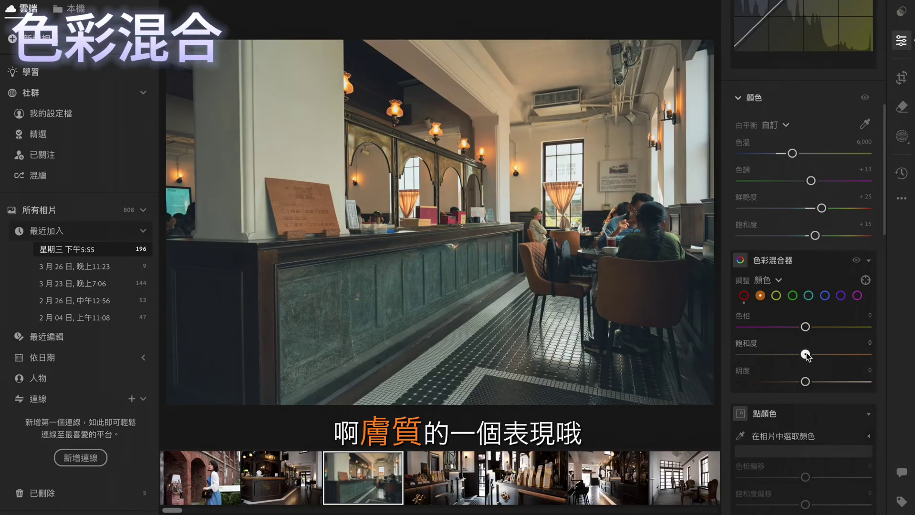
left_click_drag(805, 355, 796, 355)
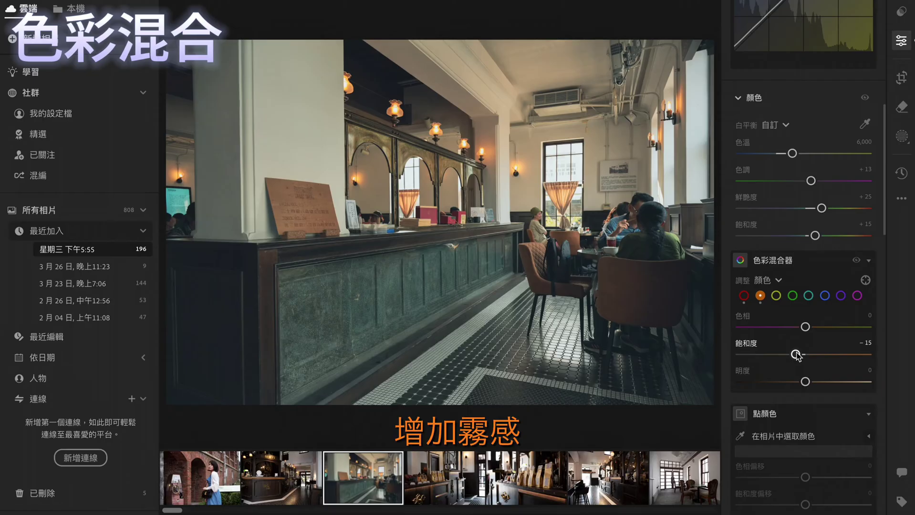
left_click_drag(805, 382, 811, 382)
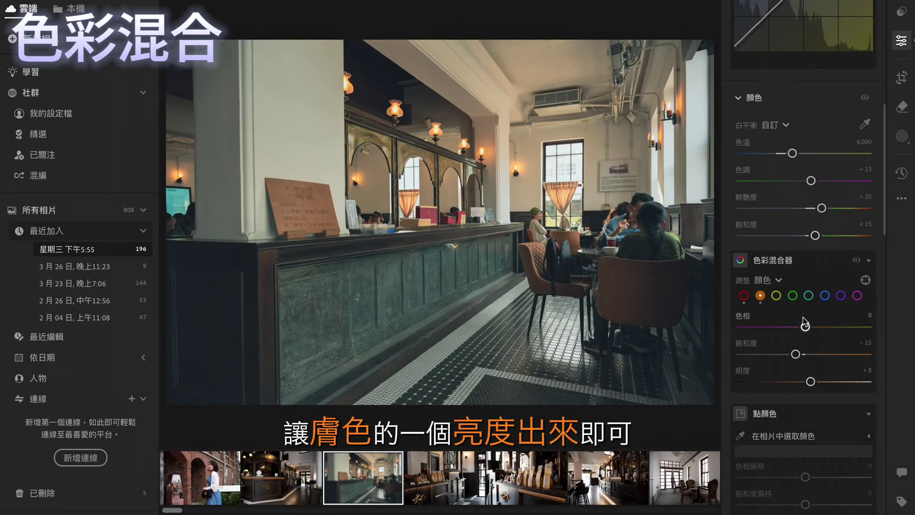
left_click(777, 298)
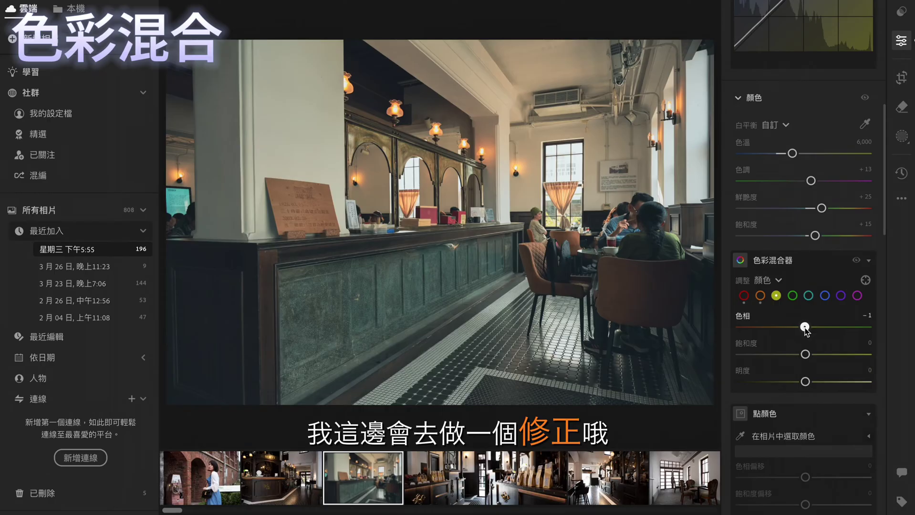
Set the yellow hue to −50 and yellow saturation to −70 in Color Mixer.
left_click_drag(806, 330, 773, 330)
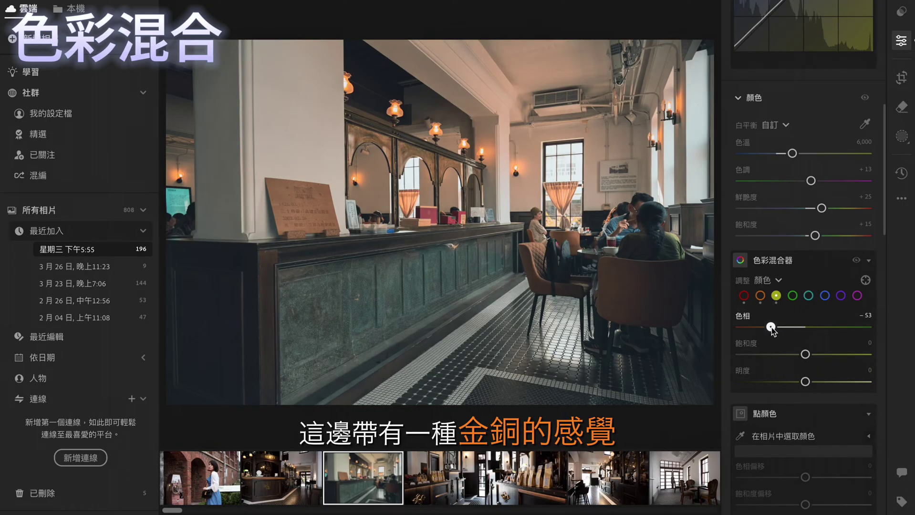
left_click_drag(772, 328, 772, 329)
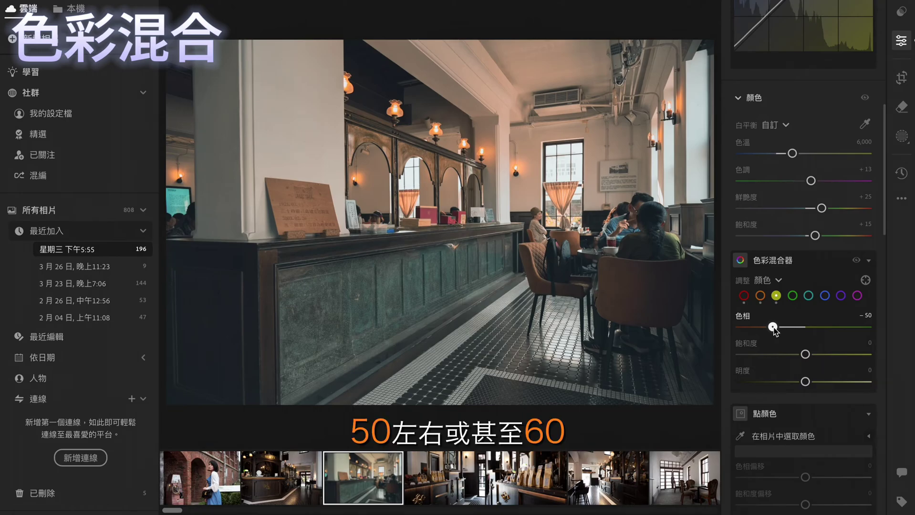
left_click_drag(773, 329, 771, 330)
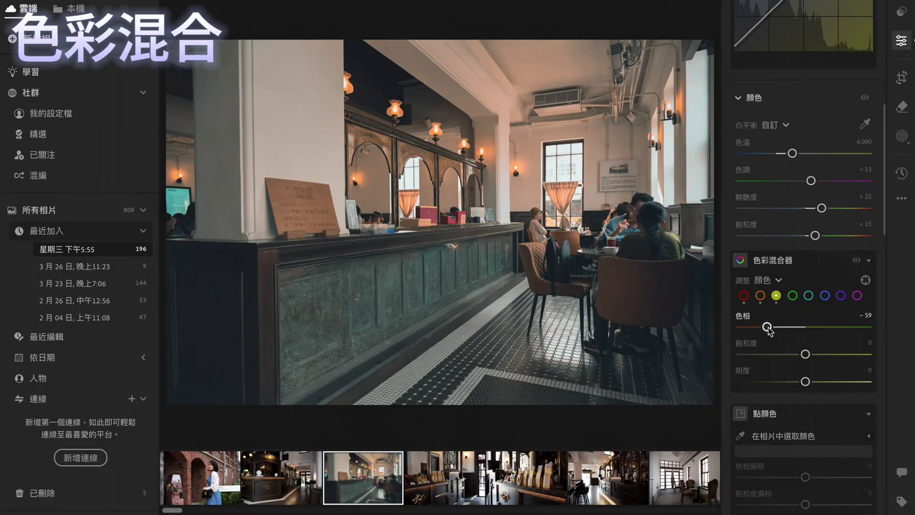
left_click_drag(768, 329, 766, 328)
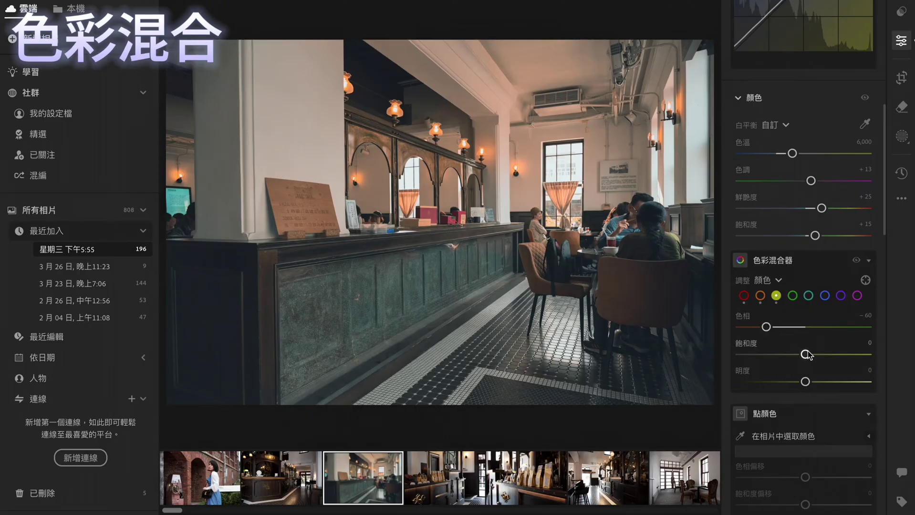
left_click_drag(805, 354, 761, 356)
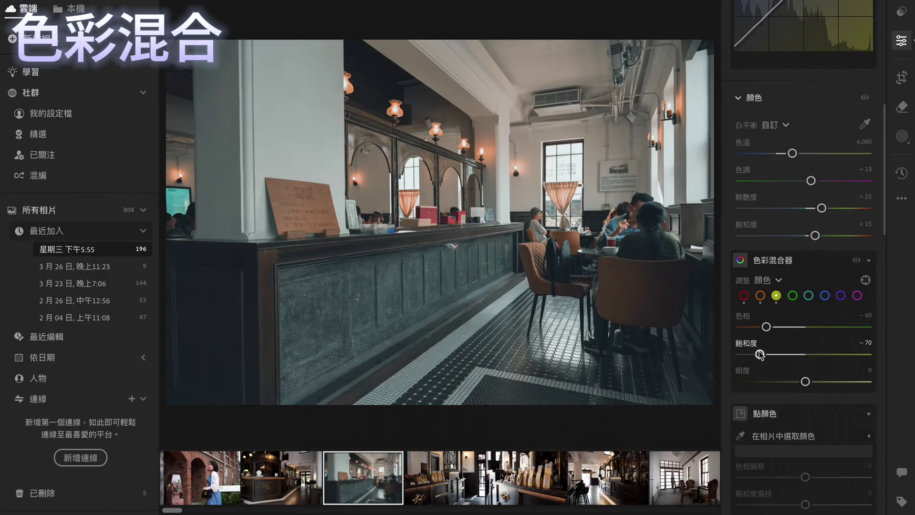
mouse_move(767, 327)
left_mouse_down()
mouse_move(823, 327)
mouse_move(774, 328)
left_mouse_up()
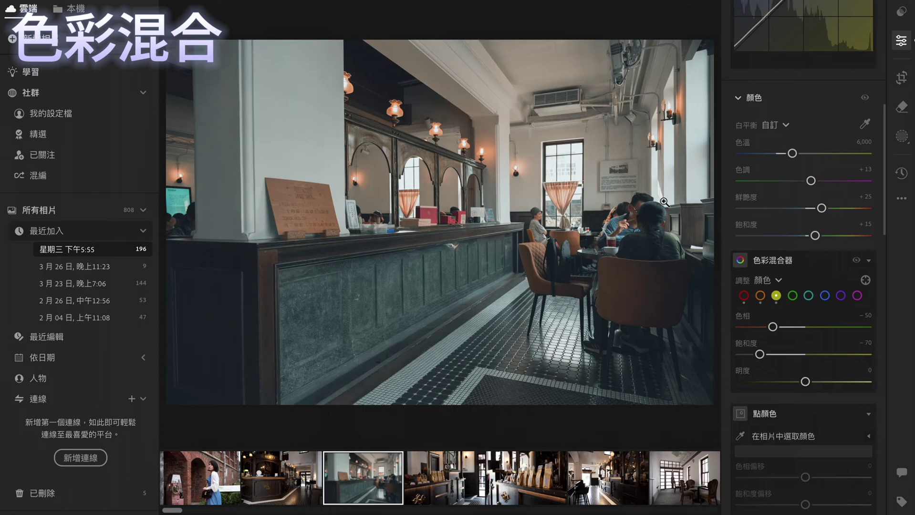
Cut green and aqua saturation to about −70 in Color Mixer.
scroll(845, 357, "down", 1)
scroll(846, 357, "down", 2)
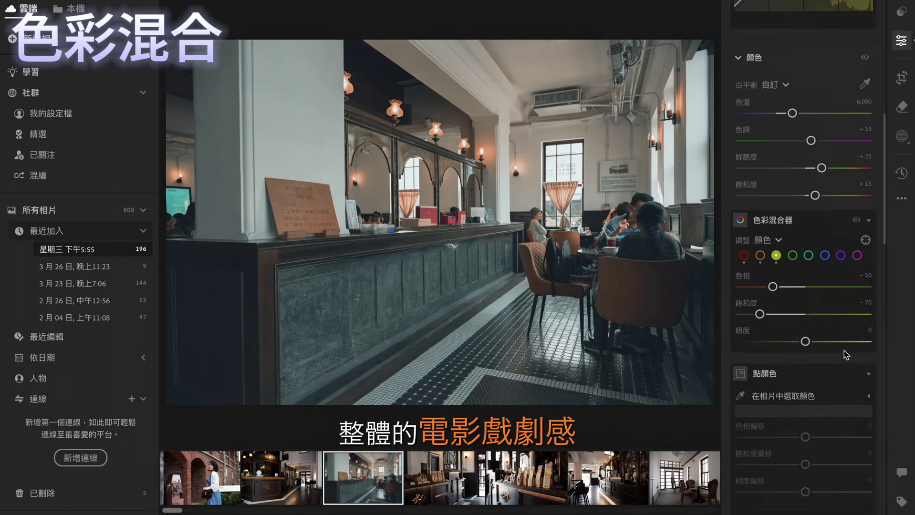
left_click(793, 256)
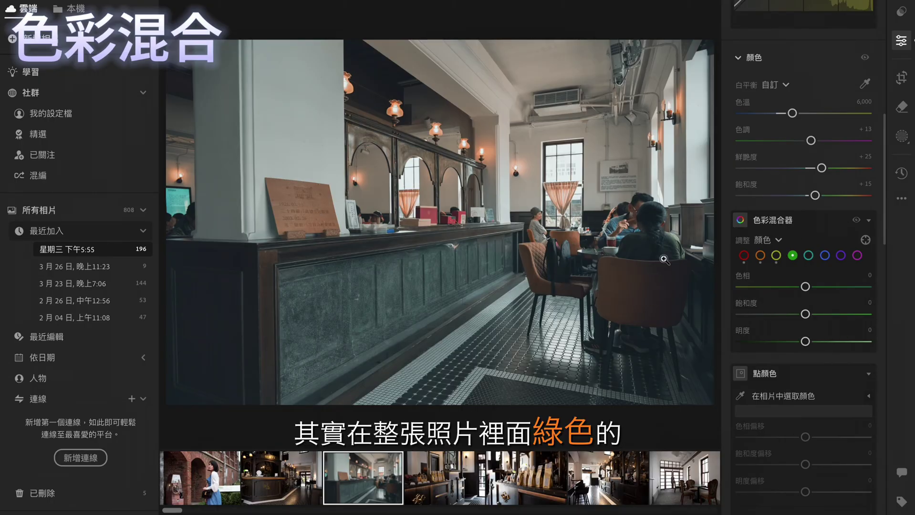
mouse_move(805, 314)
left_mouse_down()
mouse_move(740, 314)
mouse_move(760, 314)
left_mouse_up()
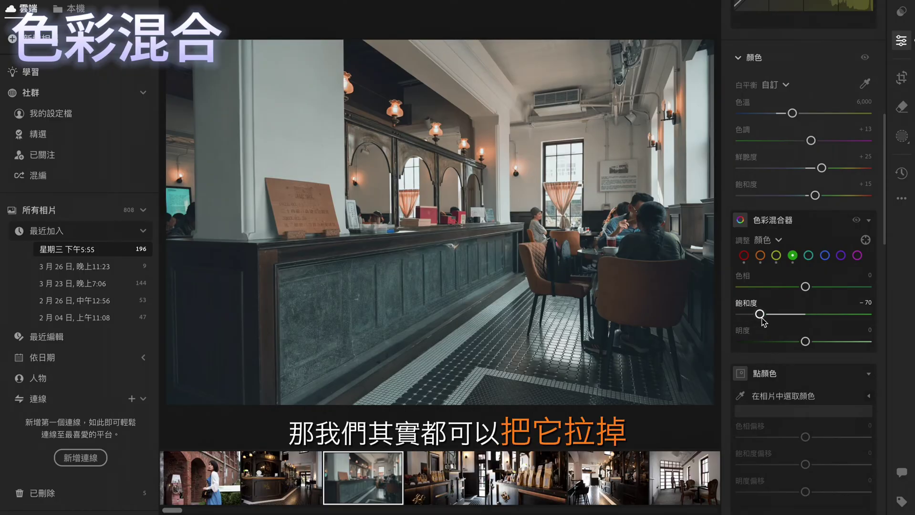
left_click(809, 255)
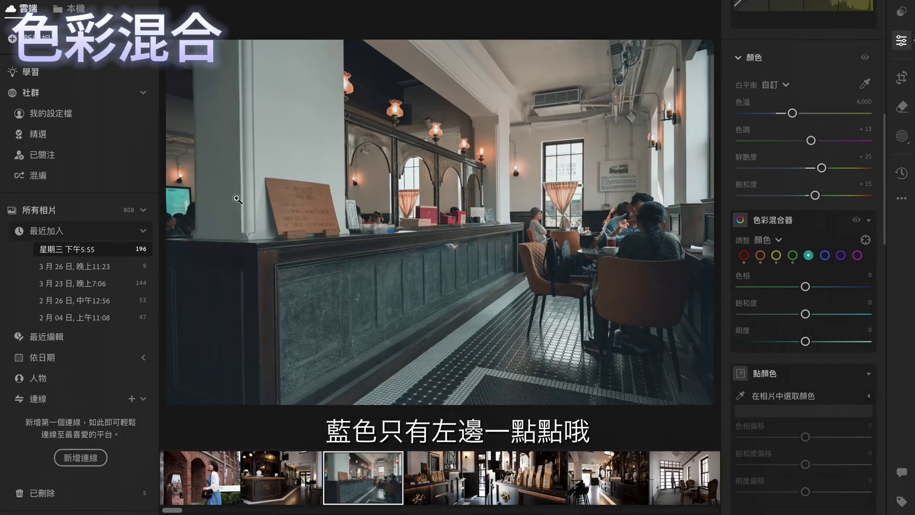
left_click_drag(806, 315, 761, 320)
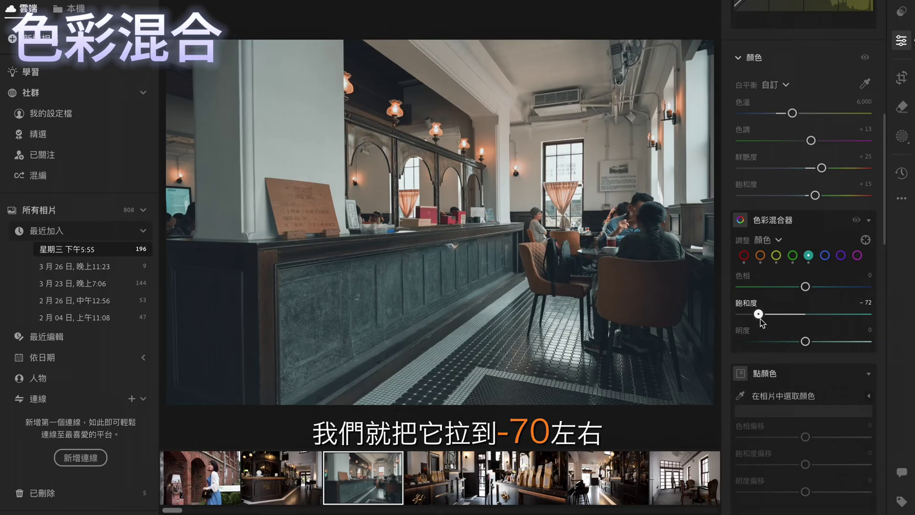
Desaturate the blue, purple and magenta tones to about −70.
left_click(825, 256)
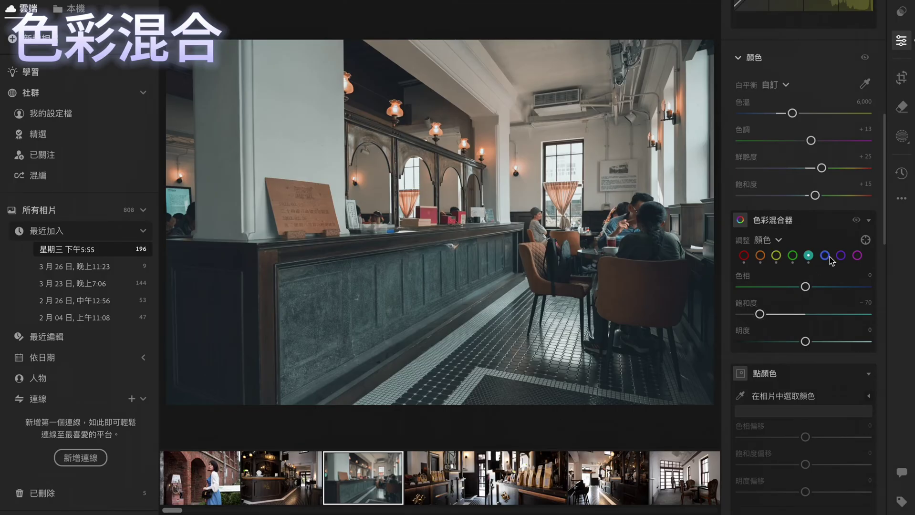
left_click_drag(806, 314, 763, 316)
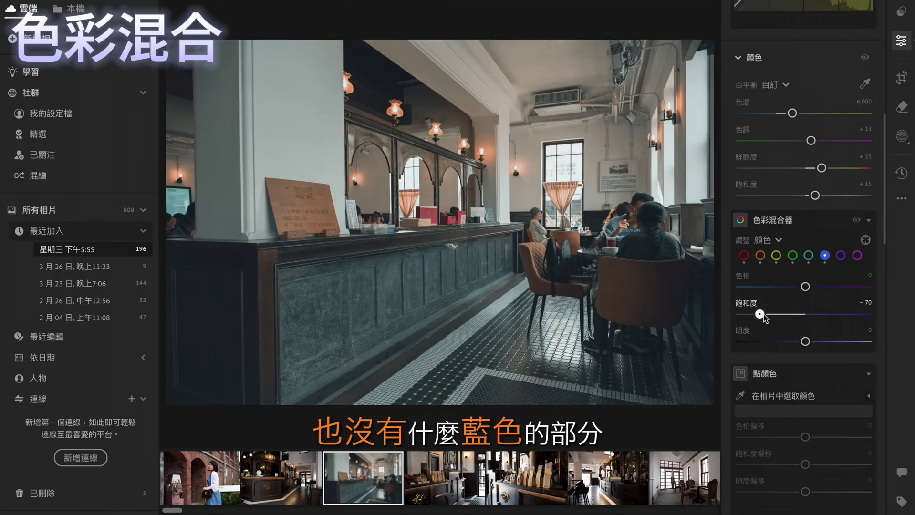
left_click(841, 255)
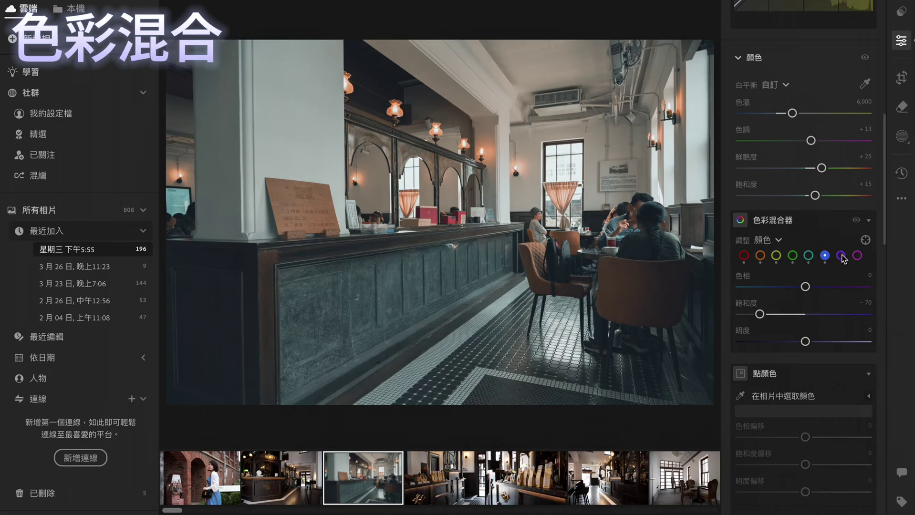
left_click_drag(806, 314, 760, 315)
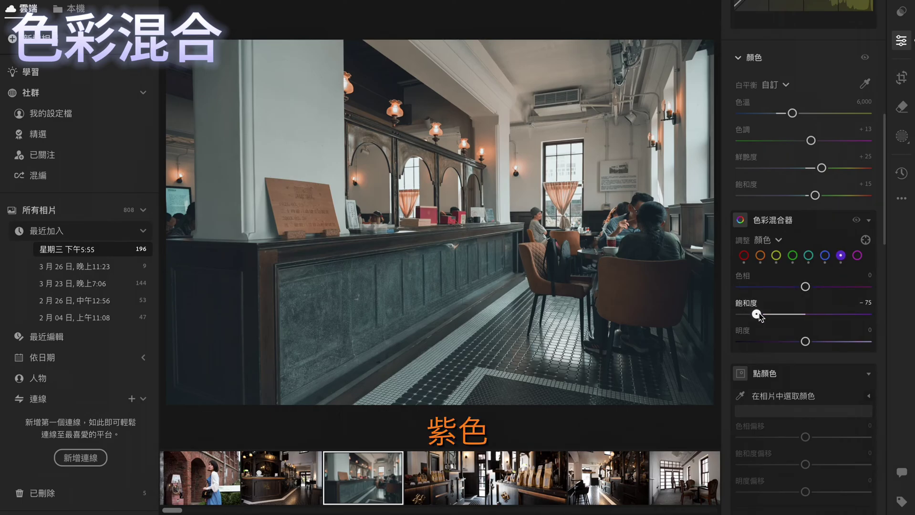
left_click(857, 256)
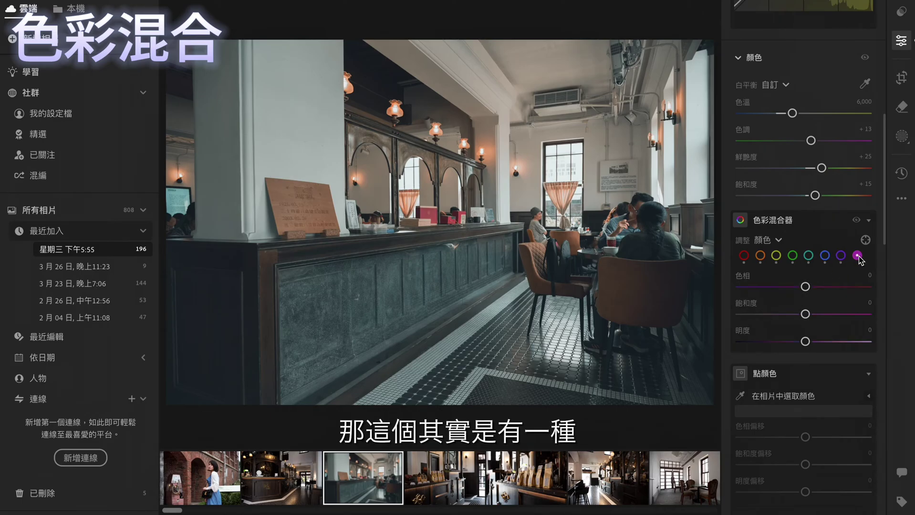
mouse_move(806, 314)
left_mouse_down()
mouse_move(760, 315)
mouse_move(761, 325)
left_mouse_up()
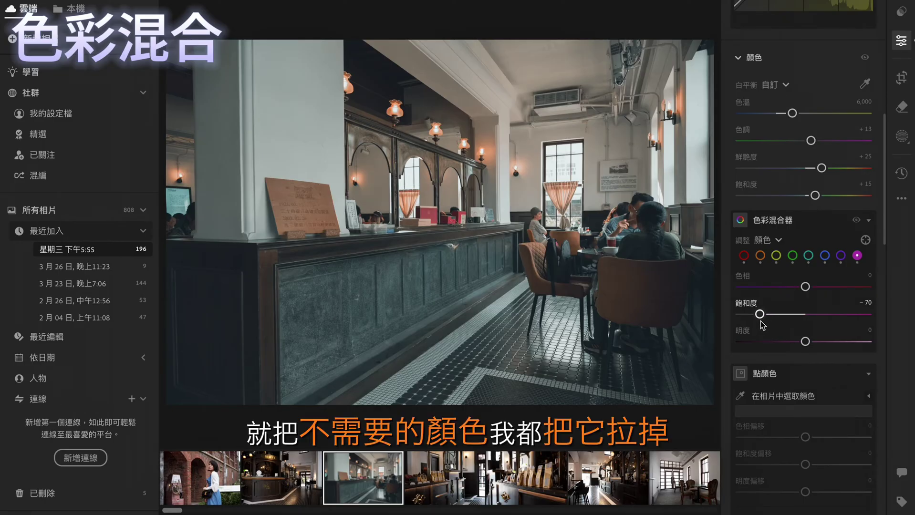
scroll(764, 324, "down", 1)
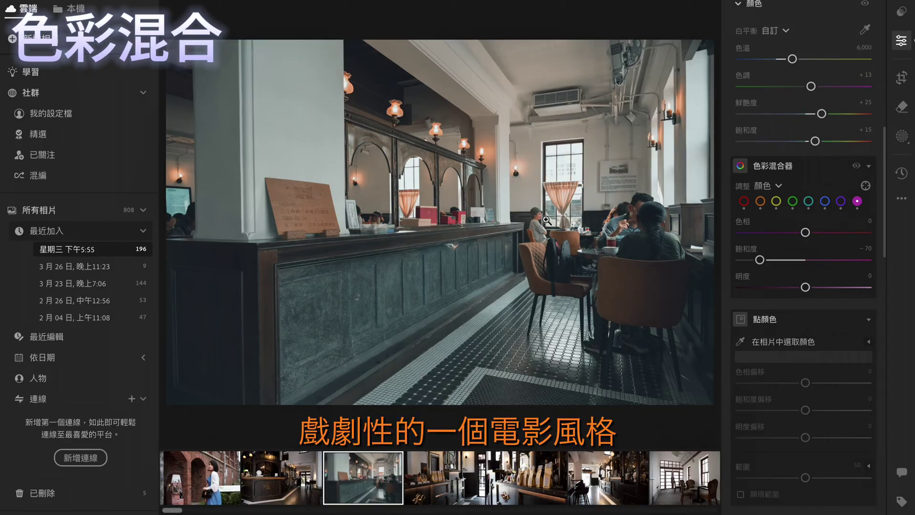
scroll(806, 334, "down", 2)
Set Color Grading midtones to about hue 340, saturation 5, and shadows to hue 300, saturation 10.
scroll(806, 336, "down", 5)
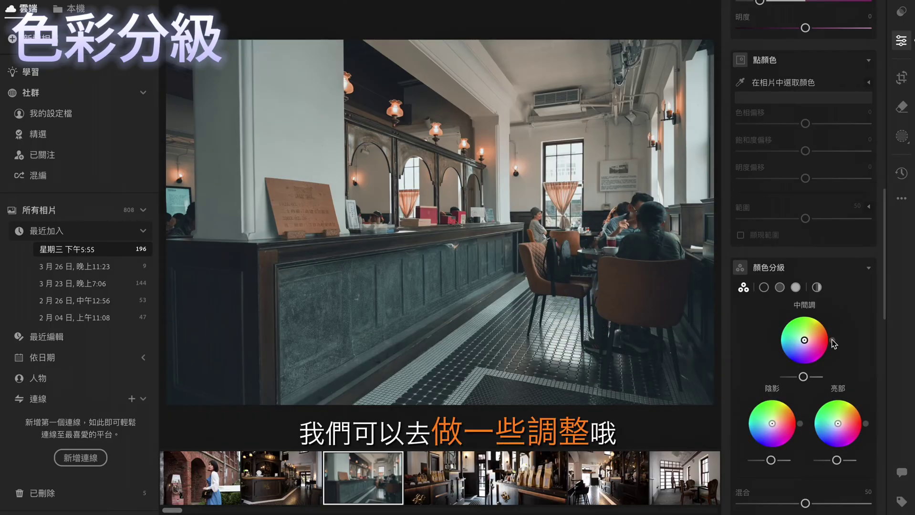
mouse_move(831, 342)
left_mouse_down()
mouse_move(829, 332)
mouse_move(832, 353)
mouse_move(806, 342)
left_mouse_up()
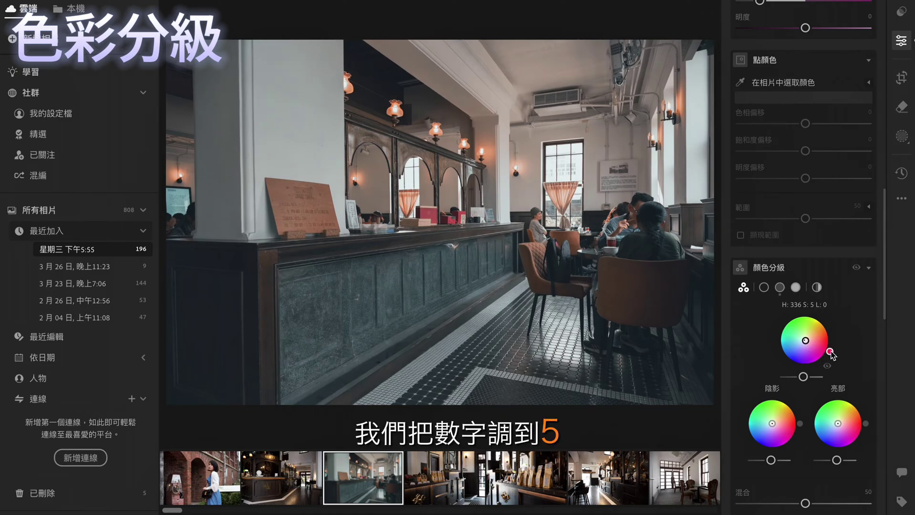
left_click_drag(833, 355, 833, 354)
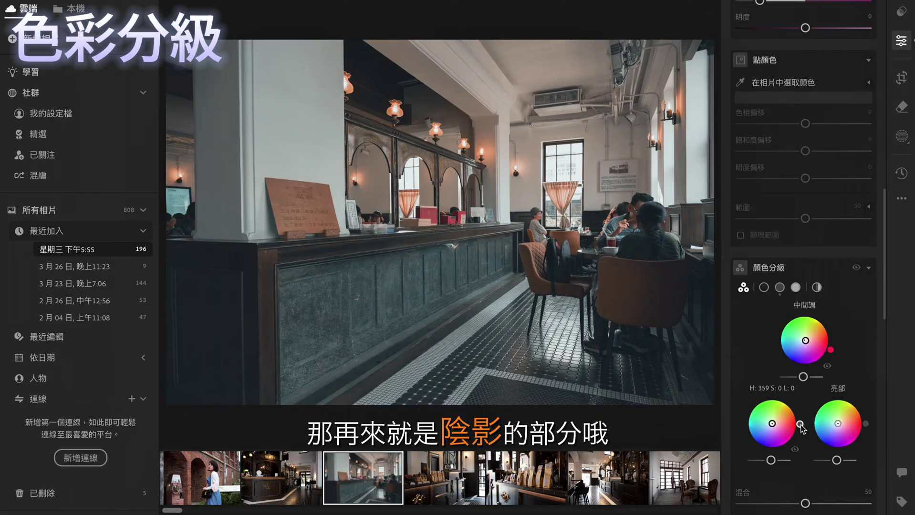
mouse_move(800, 423)
left_mouse_down()
mouse_move(787, 448)
mouse_move(775, 428)
mouse_move(788, 449)
left_mouse_up()
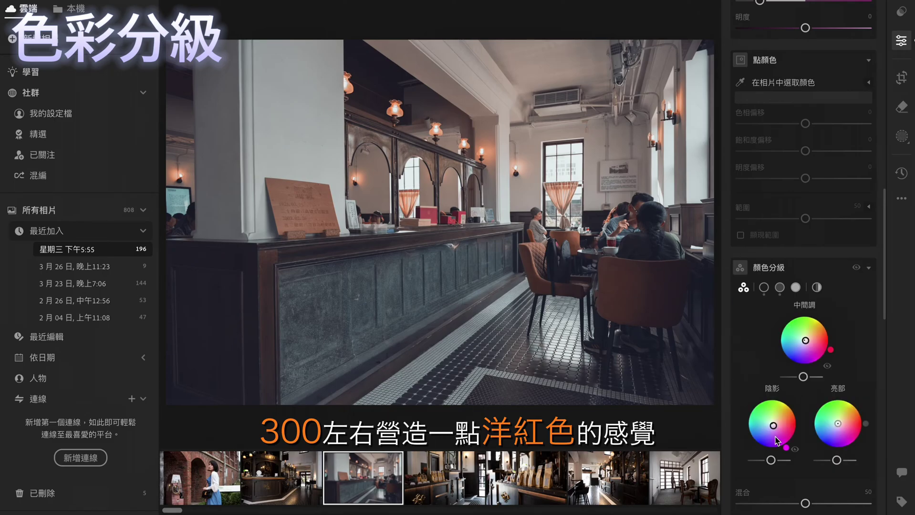
mouse_move(785, 445)
left_mouse_down()
mouse_move(745, 430)
mouse_move(787, 446)
left_mouse_up()
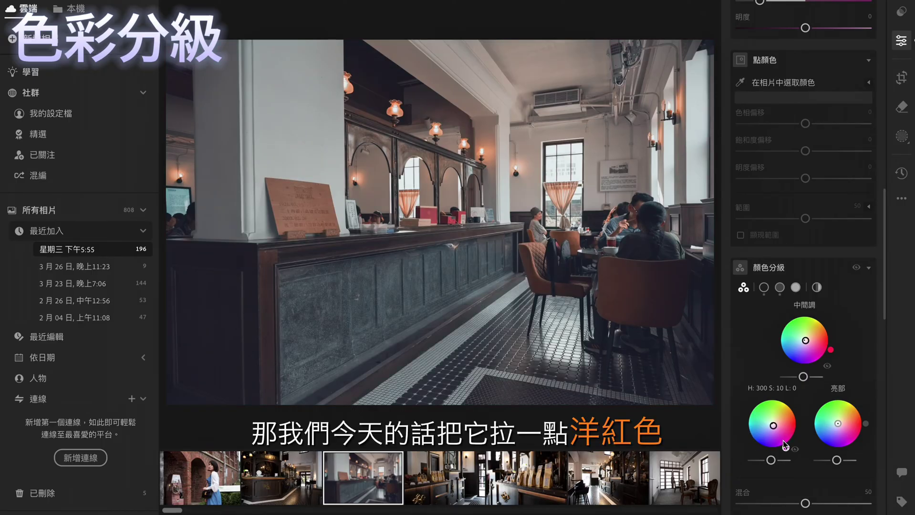
left_click_drag(785, 446, 783, 441)
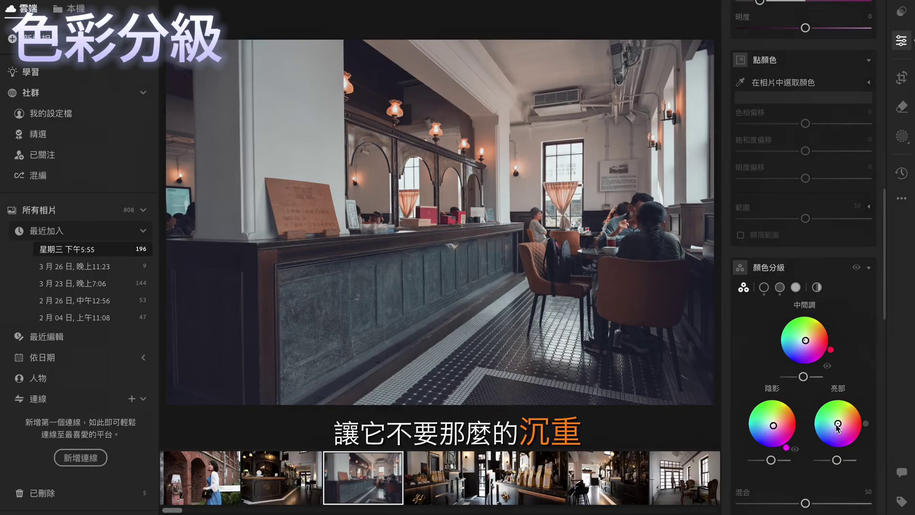
mouse_move(866, 424)
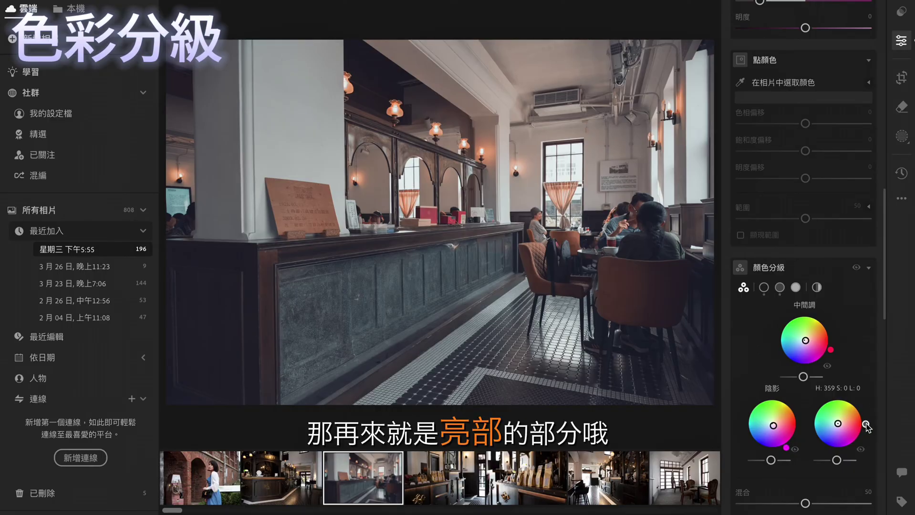
Tint the highlights a faint green at low saturation on the Color Grading wheel.
left_click_drag(866, 425, 833, 397)
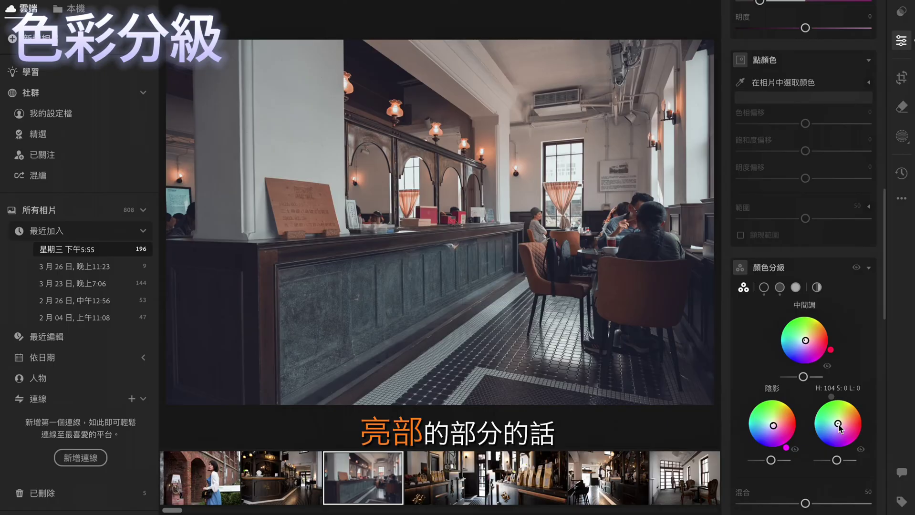
left_click_drag(839, 429, 840, 427)
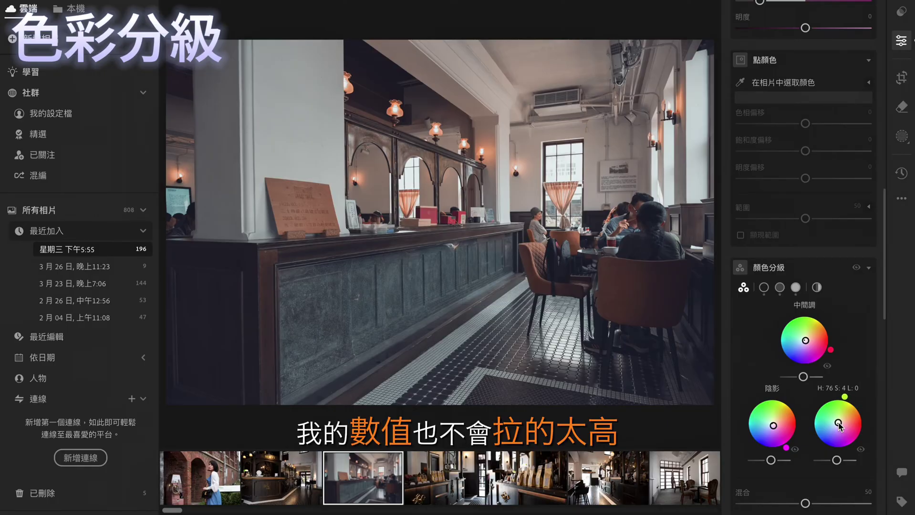
left_click_drag(845, 397, 819, 407)
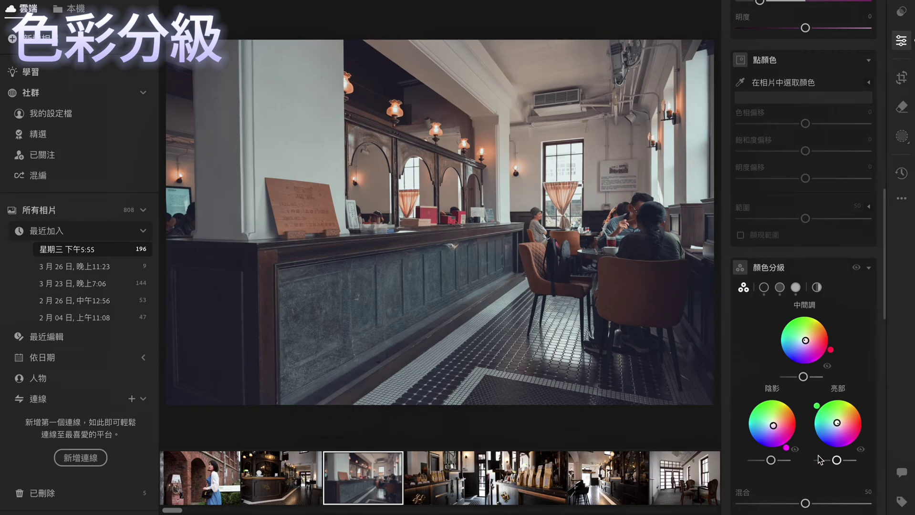
Preview lower colour-grading Blending values, then return Blending to 50.
scroll(819, 459, "down", 2)
scroll(819, 459, "down", 2)
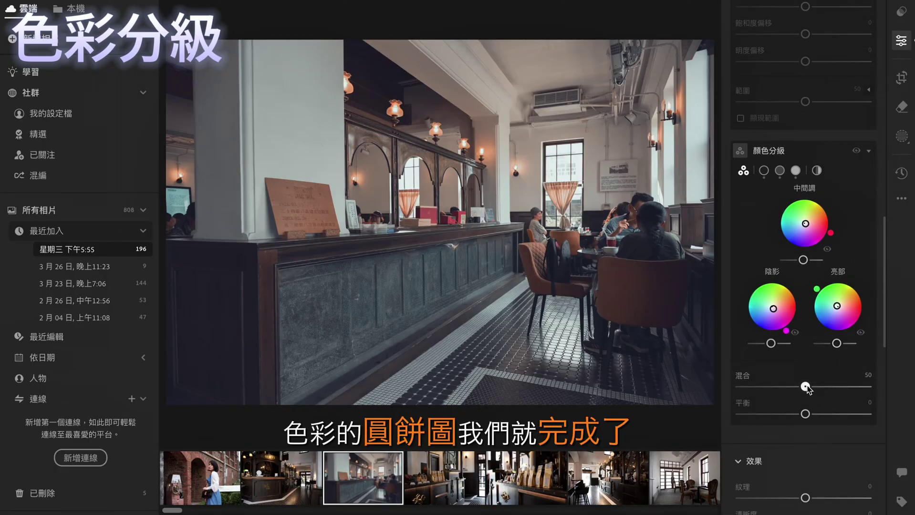
mouse_move(807, 388)
left_mouse_down()
mouse_move(786, 387)
mouse_move(836, 387)
mouse_move(756, 386)
mouse_move(870, 387)
mouse_move(740, 386)
mouse_move(871, 387)
mouse_move(868, 402)
mouse_move(724, 405)
left_mouse_up()
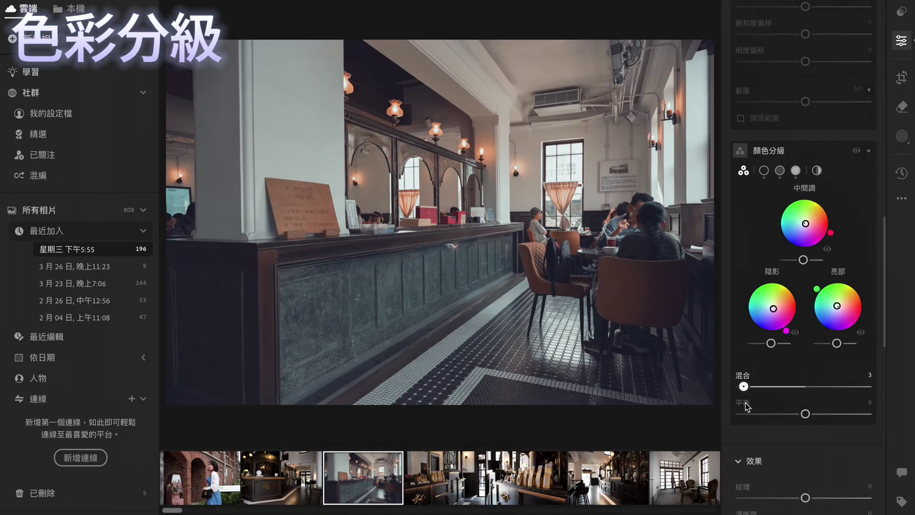
left_click_drag(748, 405, 745, 404)
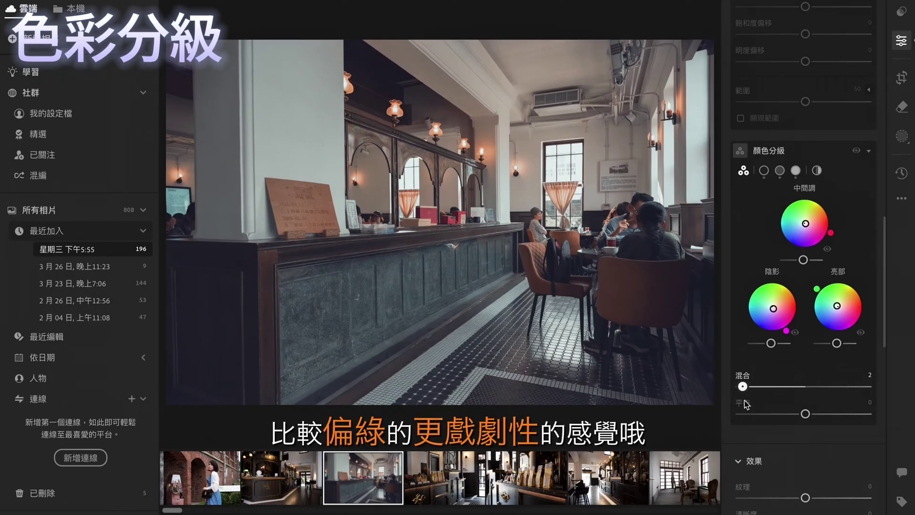
mouse_move(808, 403)
left_mouse_down()
mouse_move(700, 402)
mouse_move(807, 407)
left_mouse_up()
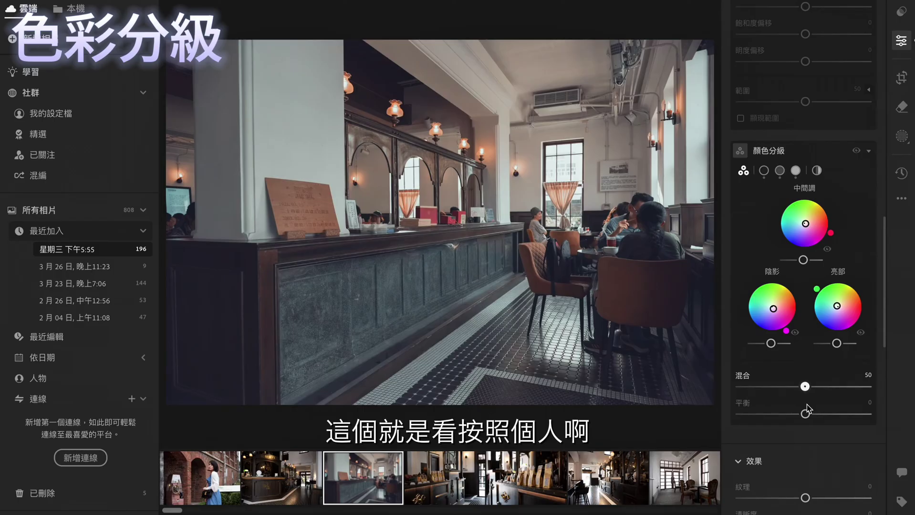
Set the café photo's Effects to Texture +15, Clarity +10 and Vignette −15.
scroll(816, 363, "down", 5)
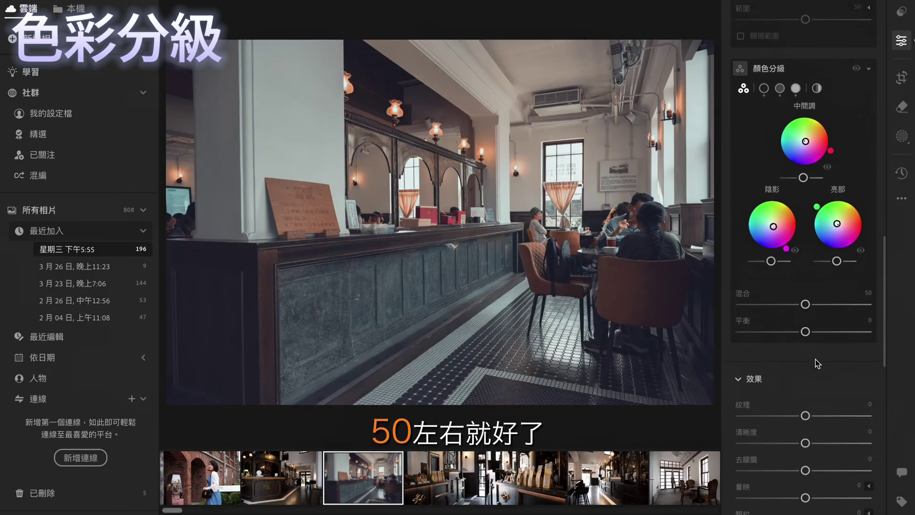
scroll(810, 292, "down", 1)
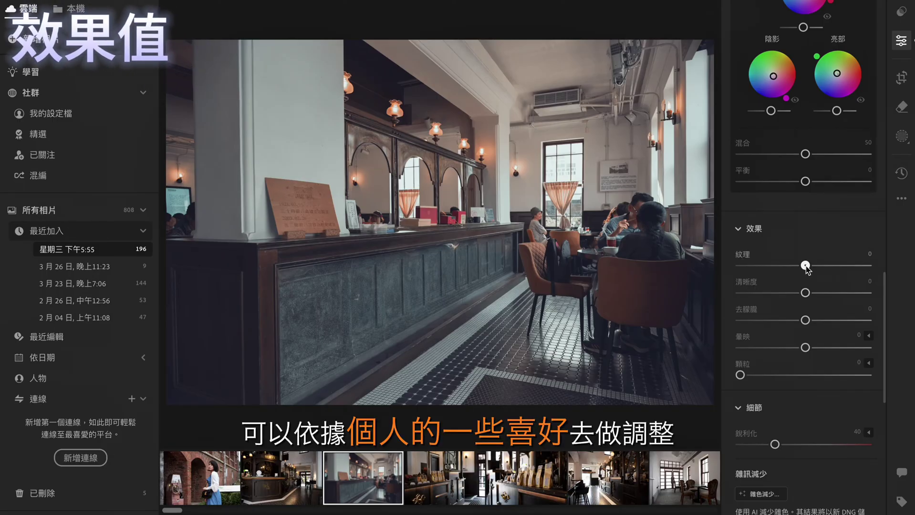
mouse_move(806, 266)
left_mouse_down()
mouse_move(816, 266)
mouse_move(760, 266)
mouse_move(888, 272)
mouse_move(814, 268)
left_mouse_up()
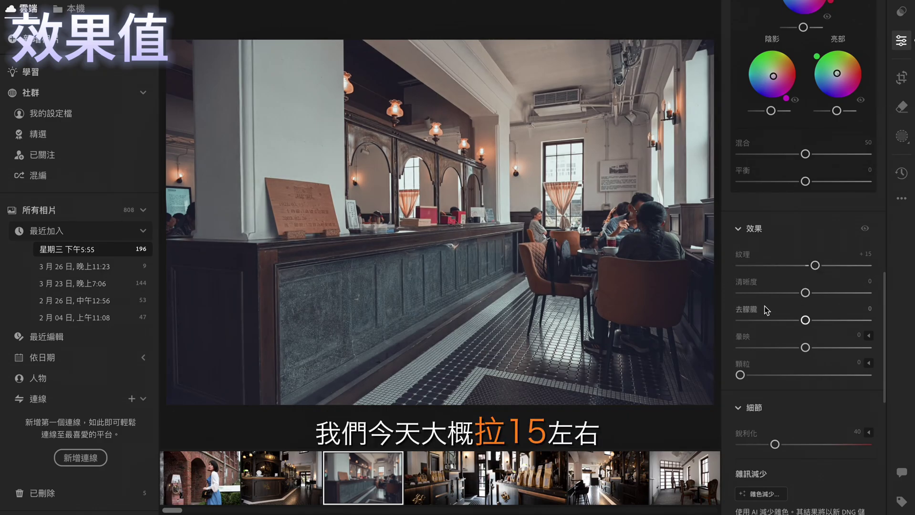
mouse_move(806, 295)
left_mouse_down()
mouse_move(829, 294)
mouse_move(686, 303)
mouse_move(855, 294)
mouse_move(813, 295)
left_mouse_up()
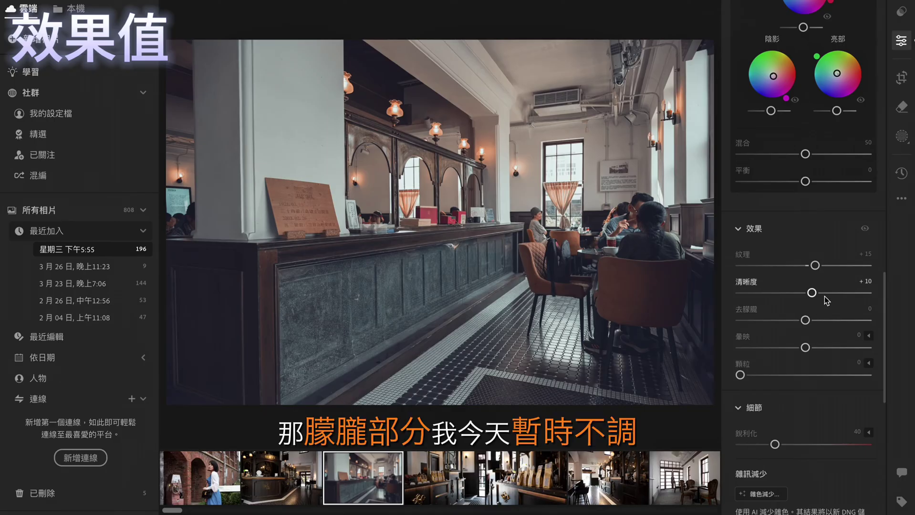
scroll(824, 302, "down", 2)
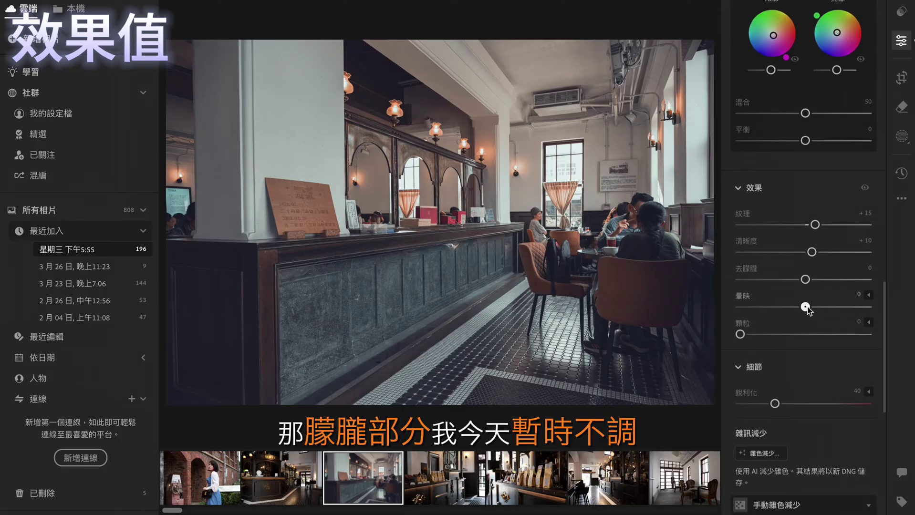
mouse_move(806, 307)
left_mouse_down()
mouse_move(783, 313)
mouse_move(799, 314)
left_mouse_up()
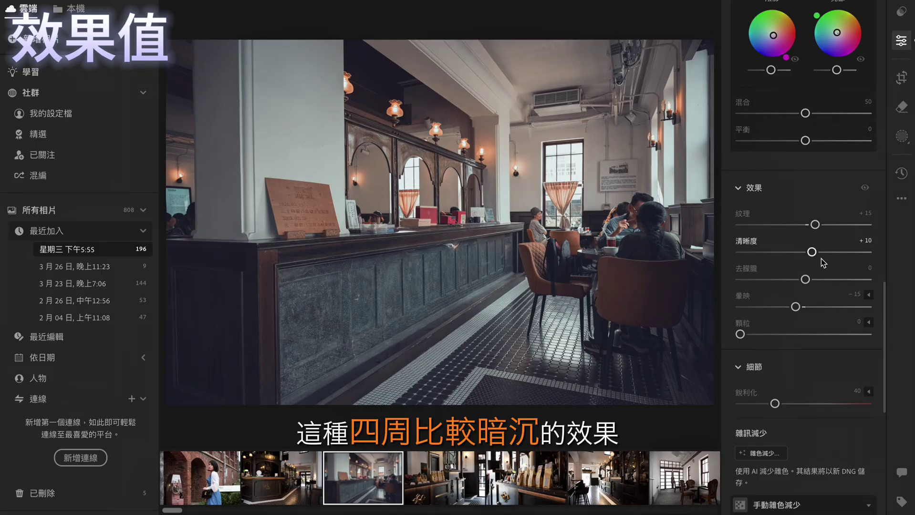
scroll(811, 258, "down", 5)
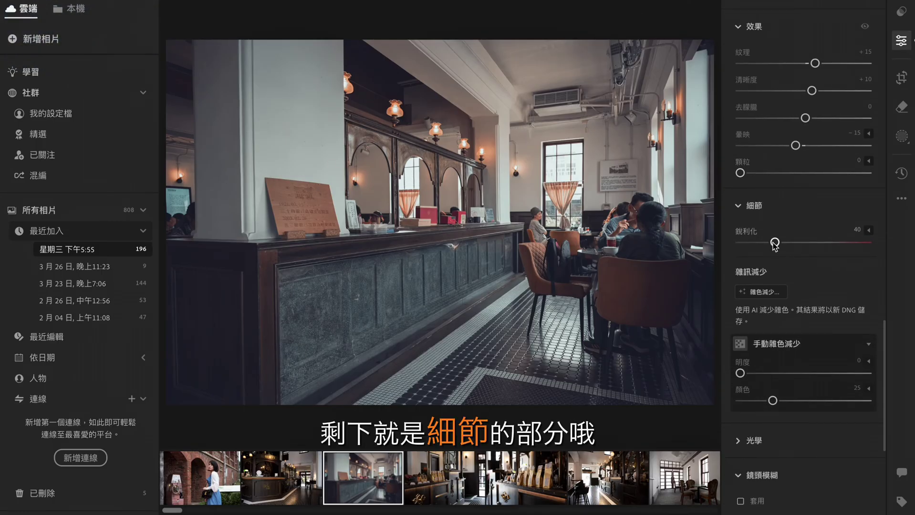
Raise Sharpening to 50, reset colour noise reduction, and zoom into the counter to inspect noise.
mouse_move(775, 244)
left_mouse_down()
mouse_move(838, 251)
mouse_move(716, 247)
mouse_move(903, 248)
mouse_move(735, 250)
mouse_move(866, 253)
mouse_move(786, 256)
left_mouse_up()
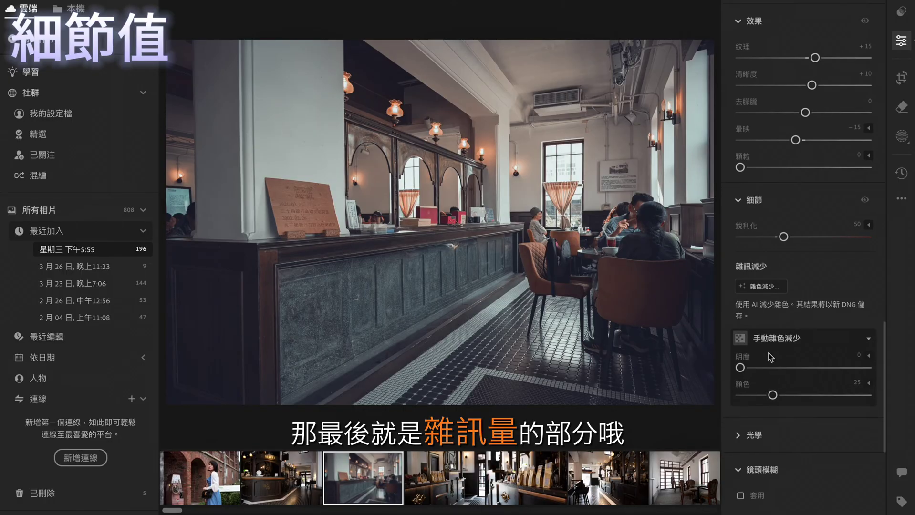
scroll(773, 311, "down", 1)
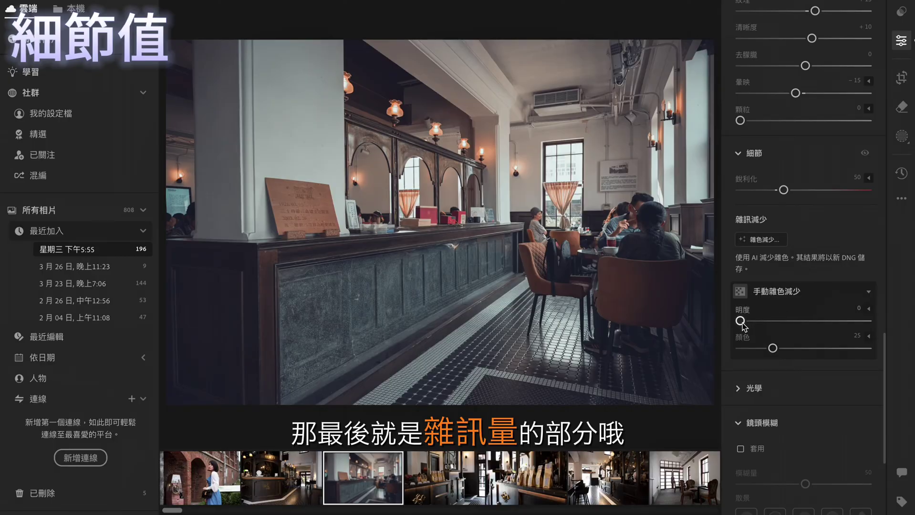
left_click_drag(772, 349, 734, 351)
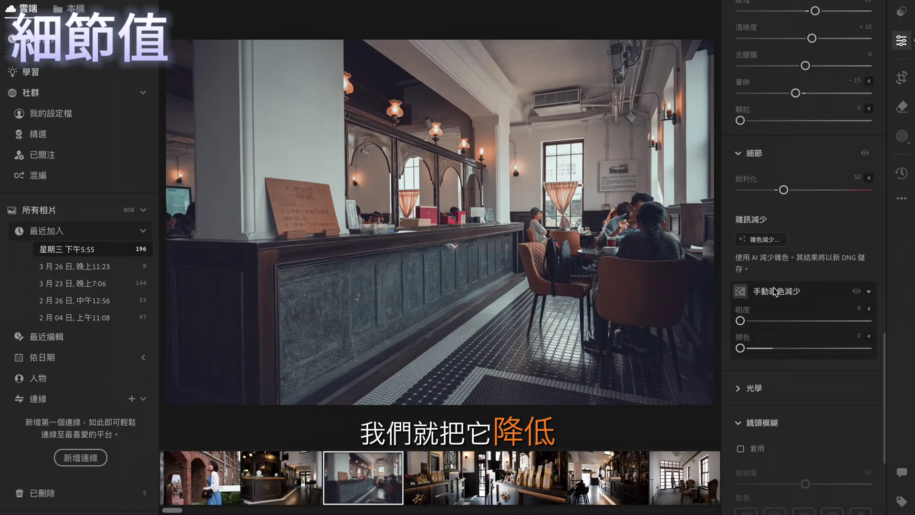
left_click(504, 259)
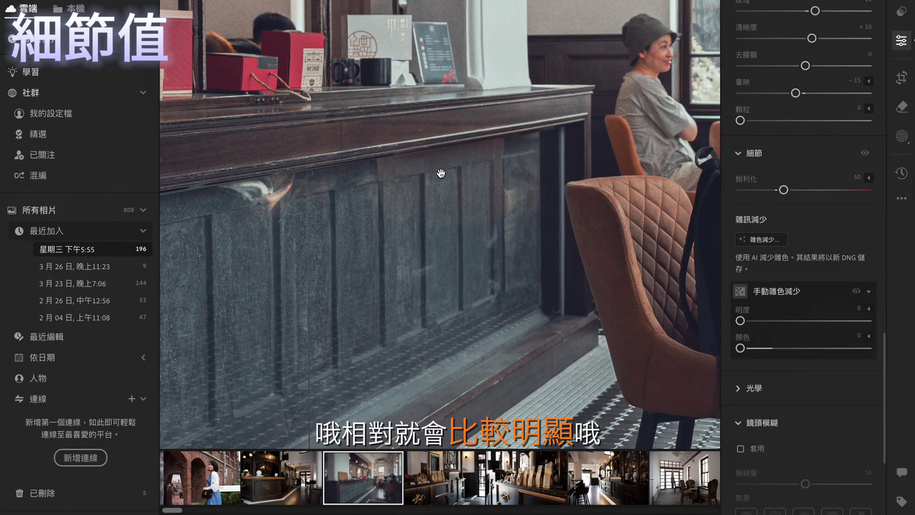
left_click_drag(562, 239, 573, 159)
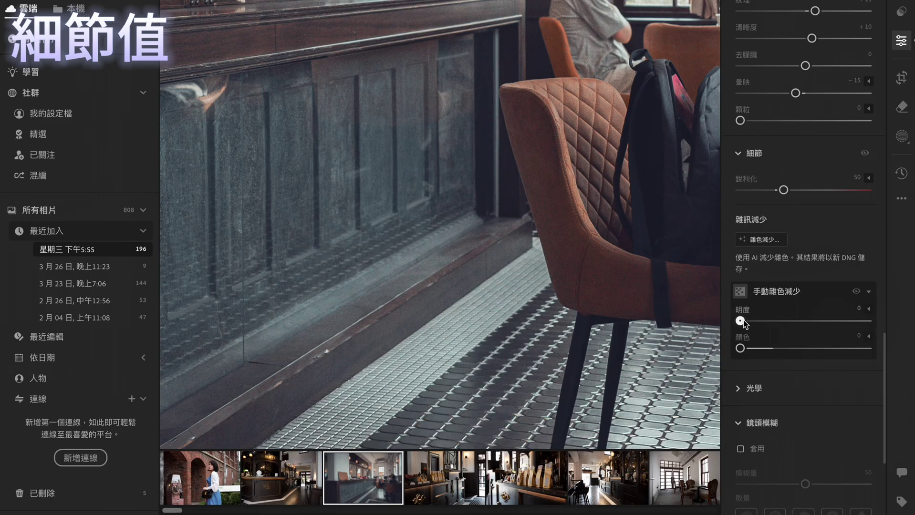
Set manual noise reduction Luminance and Color both to 50.
left_click_drag(740, 320, 808, 326)
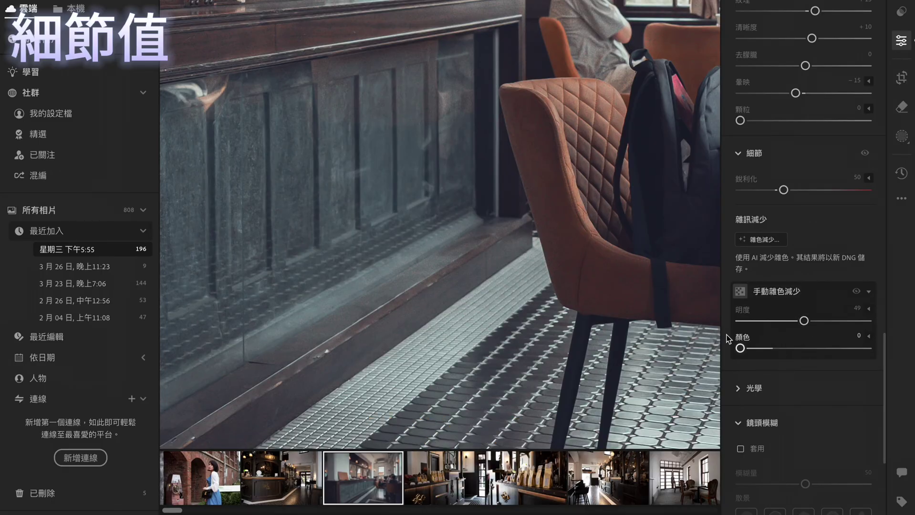
mouse_move(741, 348)
left_mouse_down()
mouse_move(809, 348)
mouse_move(806, 326)
left_mouse_up()
left_click(488, 199)
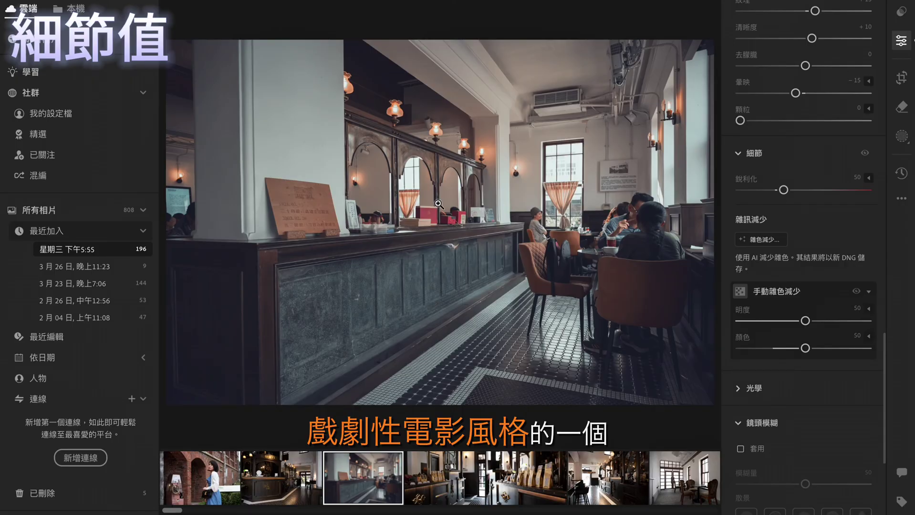
Brighten the two café counter photos to about +0.3 exposure.
left_click(289, 464)
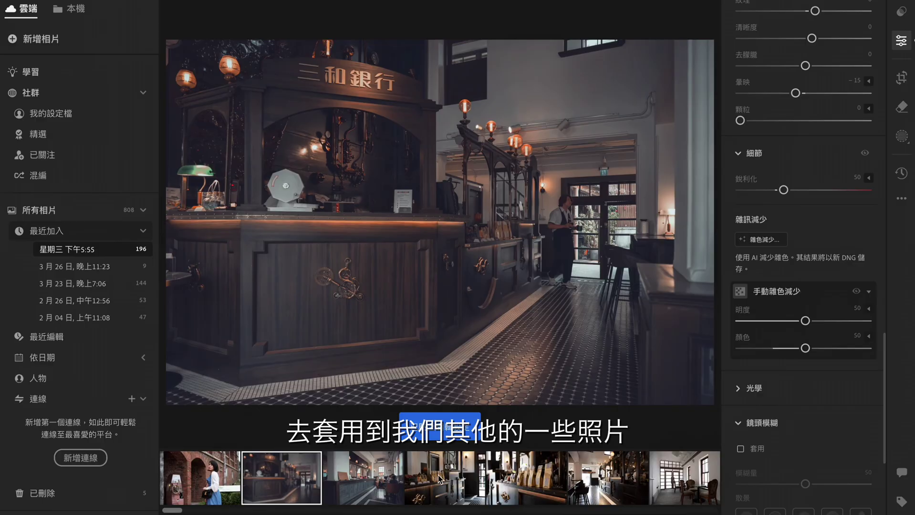
scroll(829, 137, "up", 10)
scroll(807, 66, "up", 5)
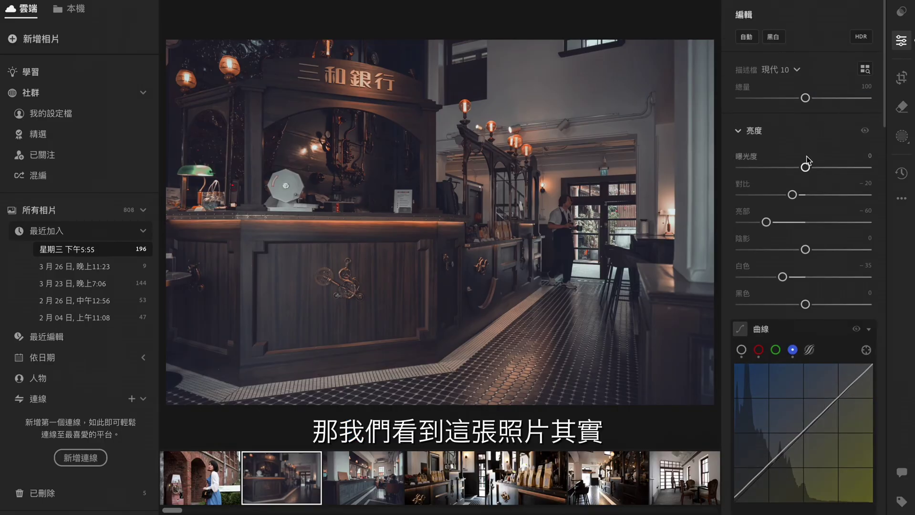
left_click_drag(805, 168, 810, 168)
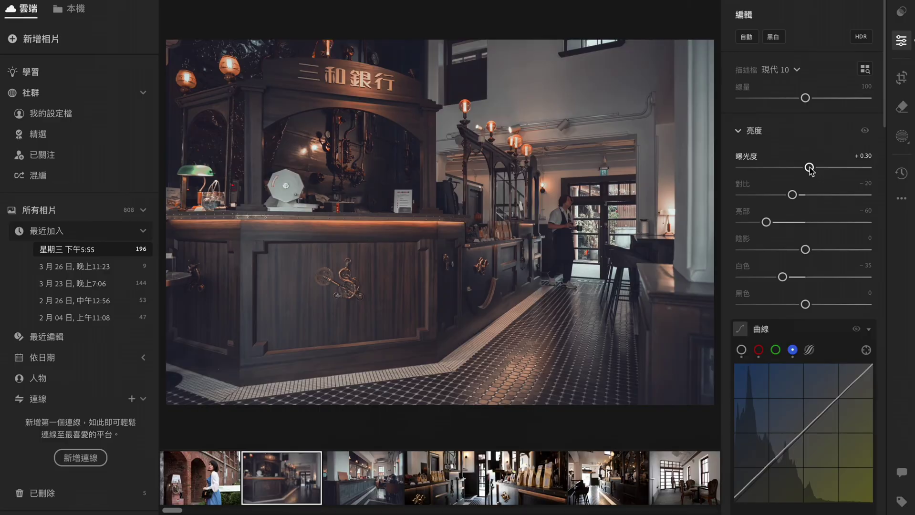
left_click(449, 457)
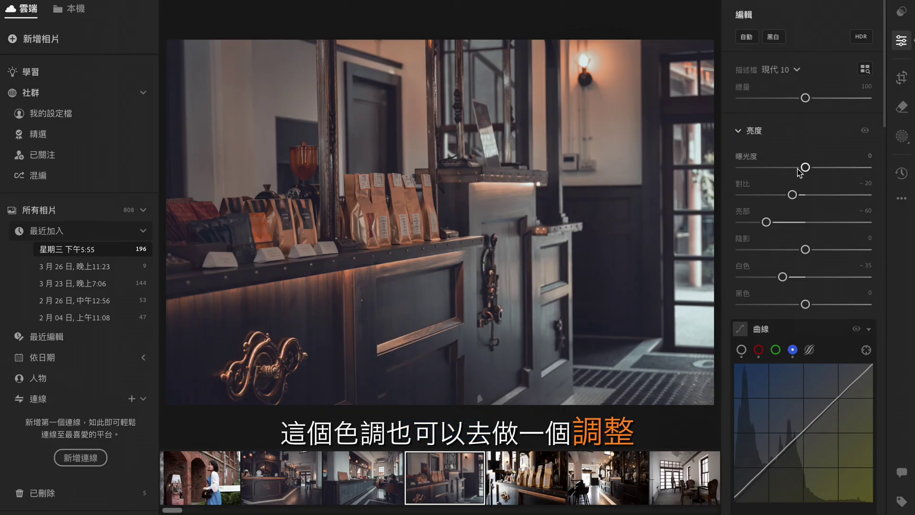
left_click_drag(805, 168, 809, 168)
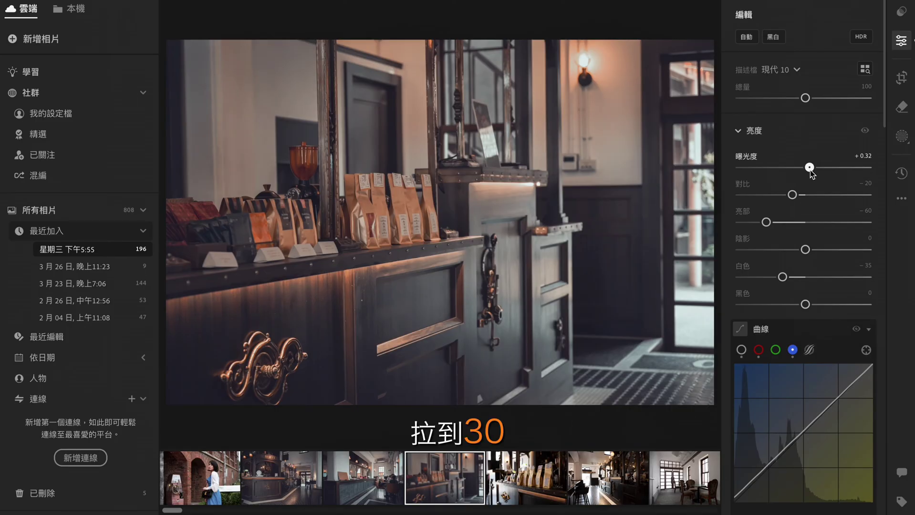
left_click_drag(811, 172, 810, 171)
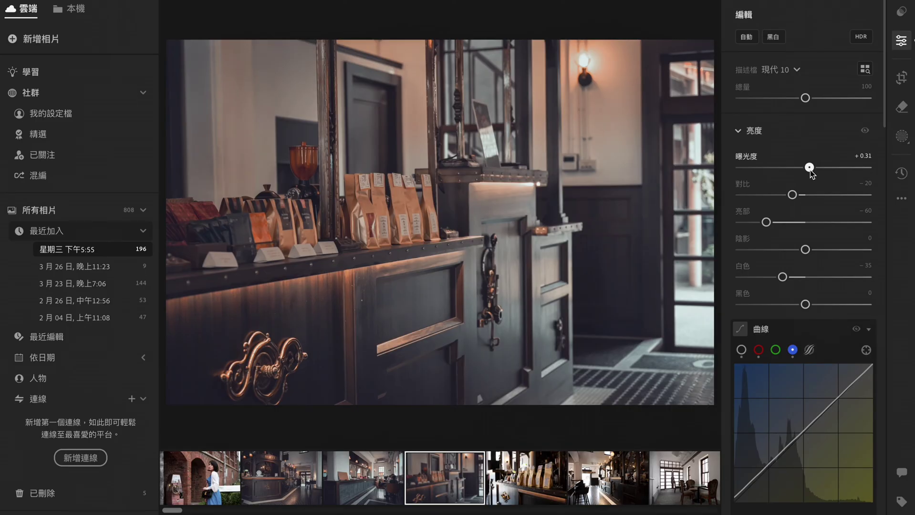
Paste the grade onto the coffee-bag shelf photo and the next café interior, brightening the shelf shot.
left_click(533, 483)
key("ctrl+v")
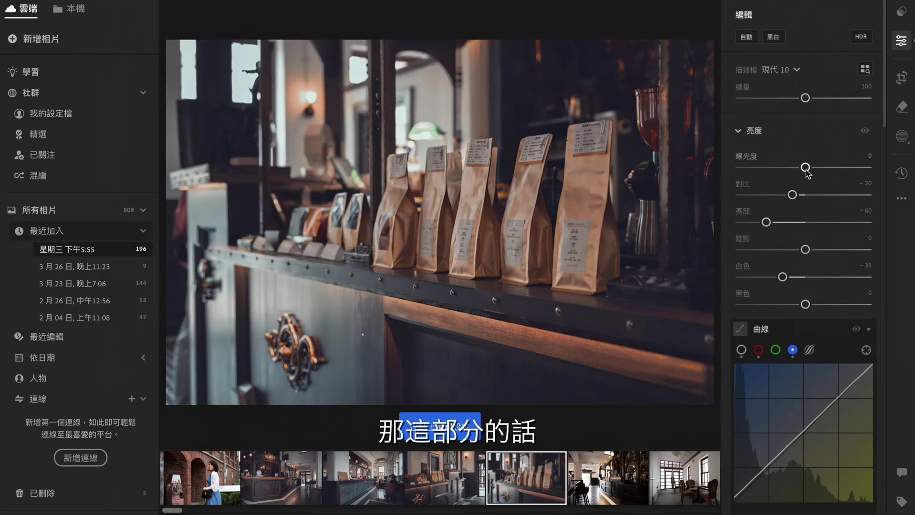
left_click_drag(806, 168, 813, 176)
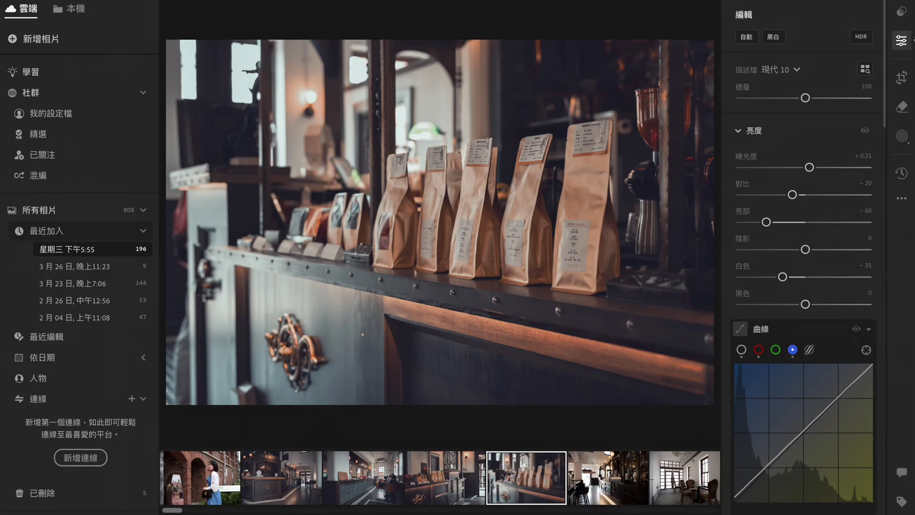
key("backslash")
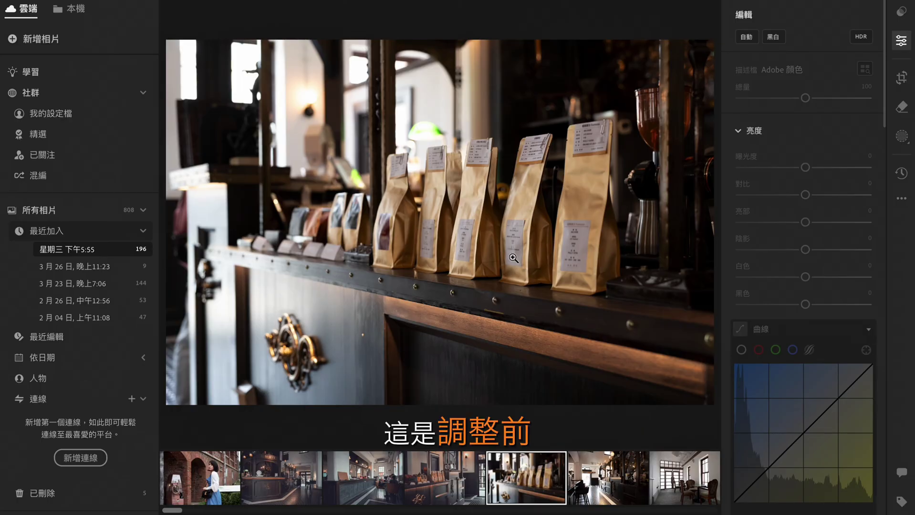
key("backslash")
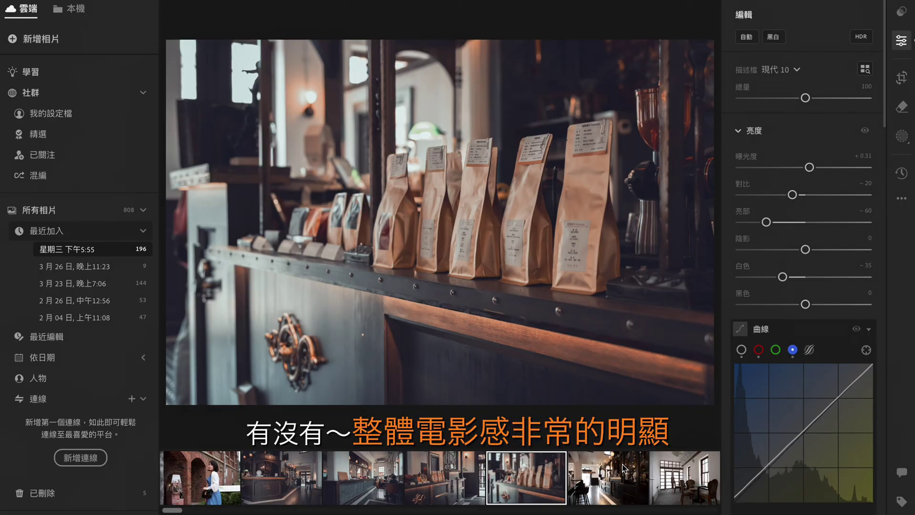
left_click(580, 476)
key("ctrl+v")
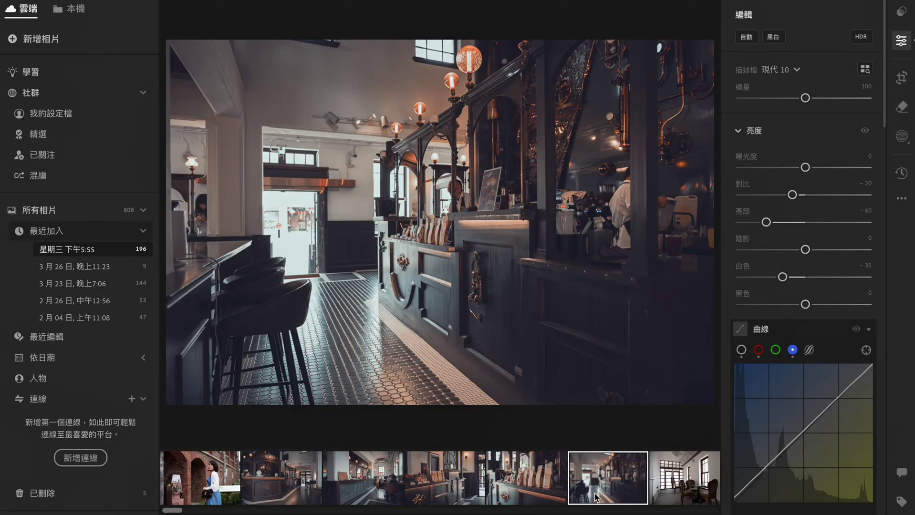
Paste the cinematic grade onto the white dining-room and tea-and-dessert photos.
scroll(595, 498, "down", 2)
left_click(561, 479)
key("ctrl+v")
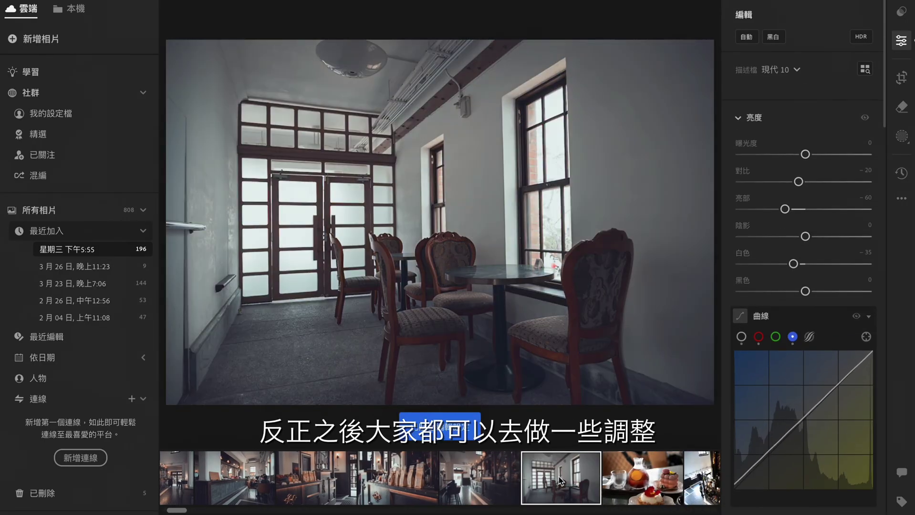
scroll(569, 484, "down", 3)
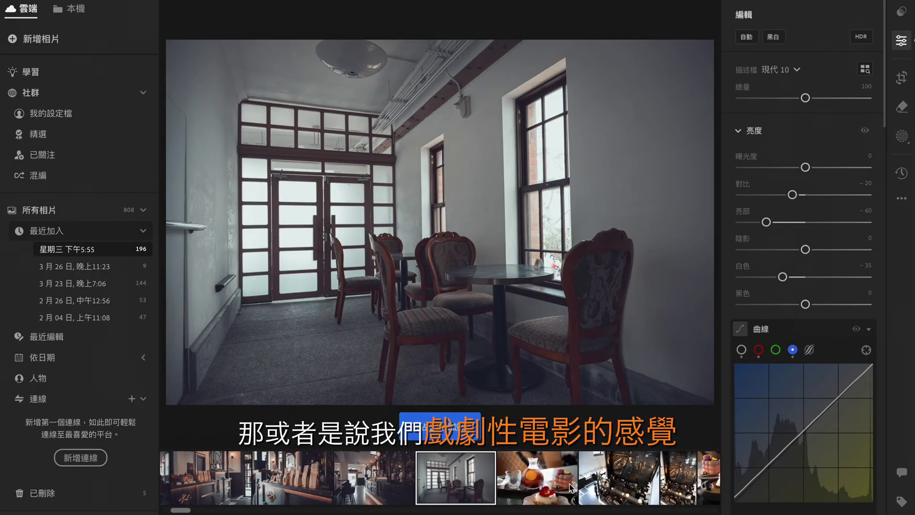
left_click(482, 483)
key("ctrl+v")
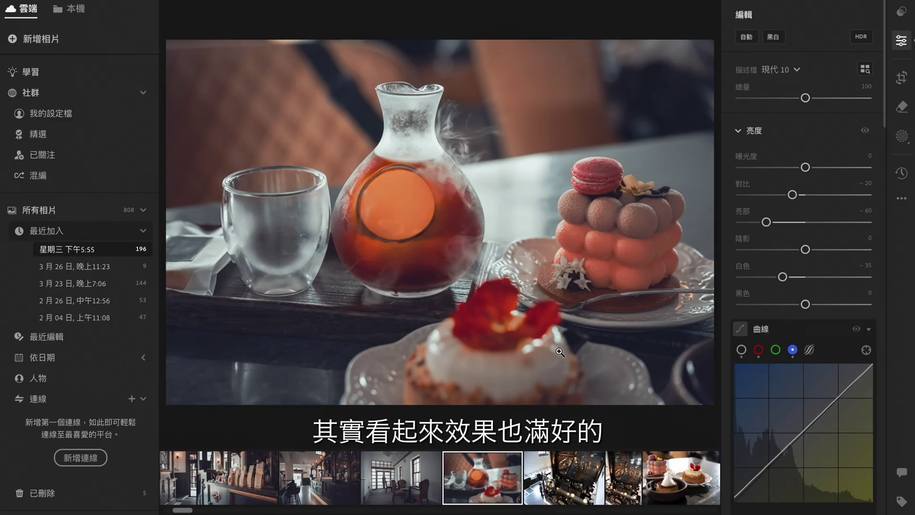
Review the graded steampunk café photos in the filmstrip.
left_click(569, 467)
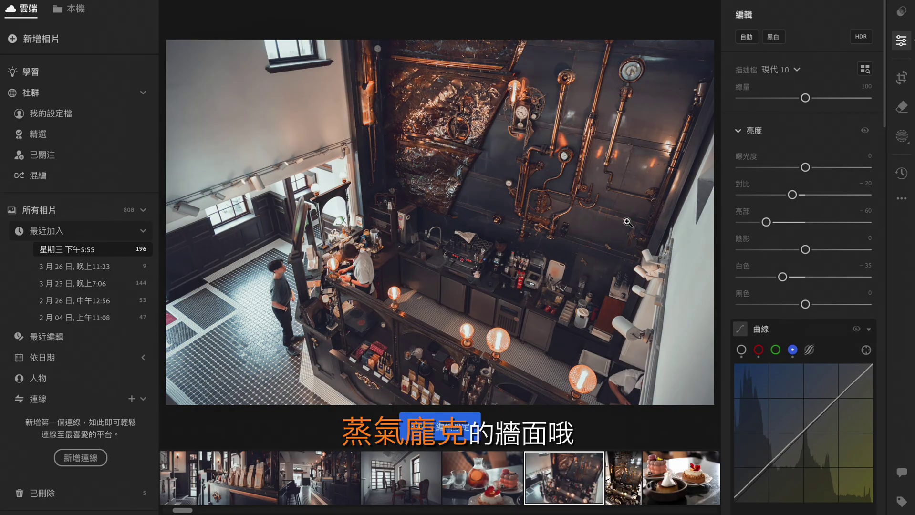
scroll(426, 478, "down", 3)
scroll(425, 478, "down", 3)
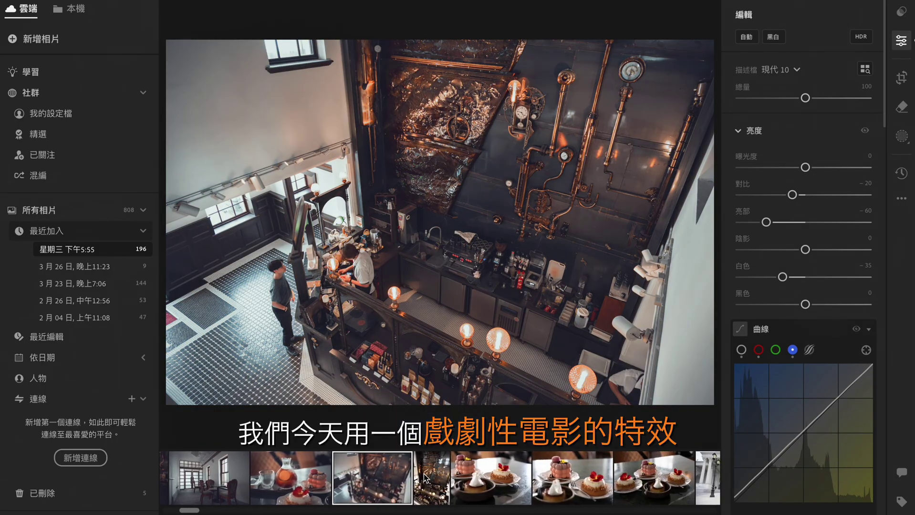
left_click(431, 479)
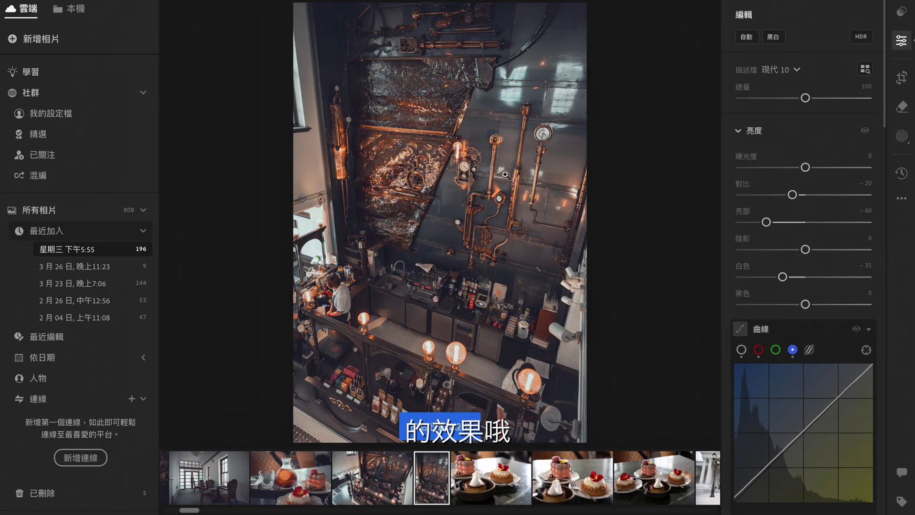
left_click(382, 477)
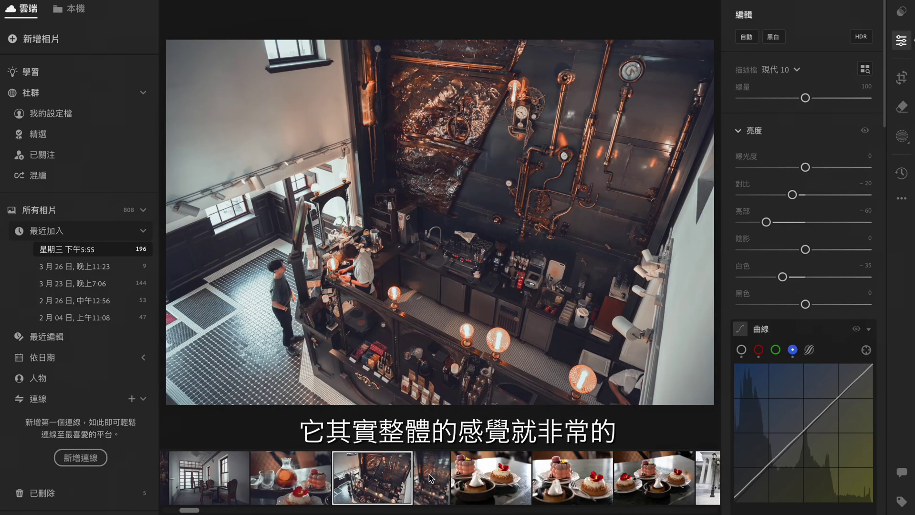
left_click(432, 479)
left_click(404, 479)
Browse the graded dessert photos, including the close-up and overhead table shots.
left_click(480, 483)
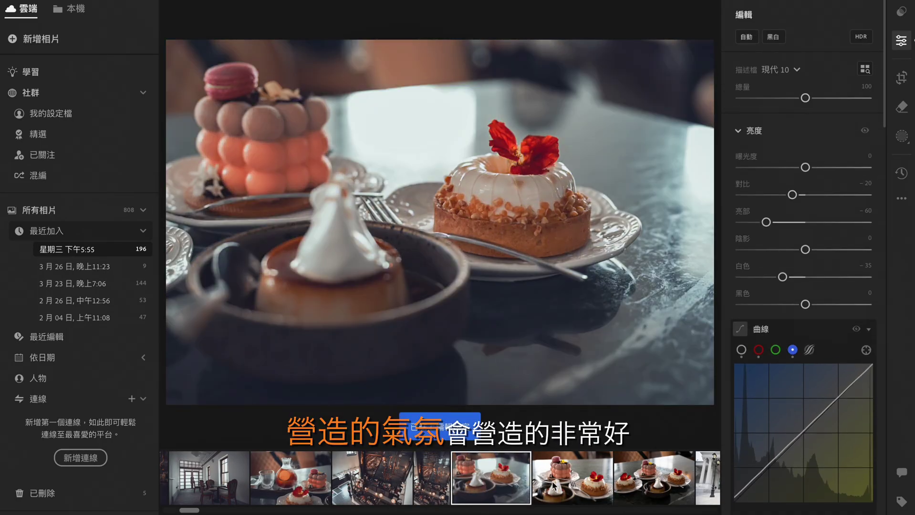
left_click(561, 488)
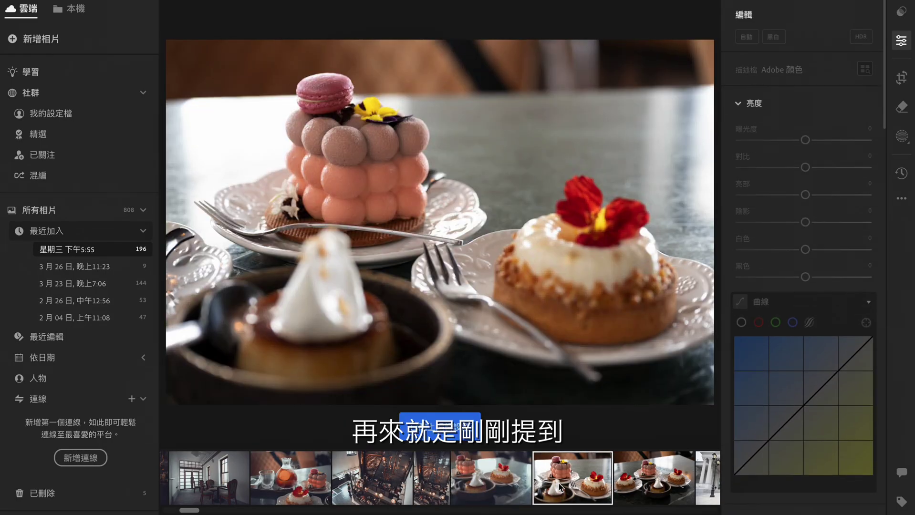
left_click(652, 479)
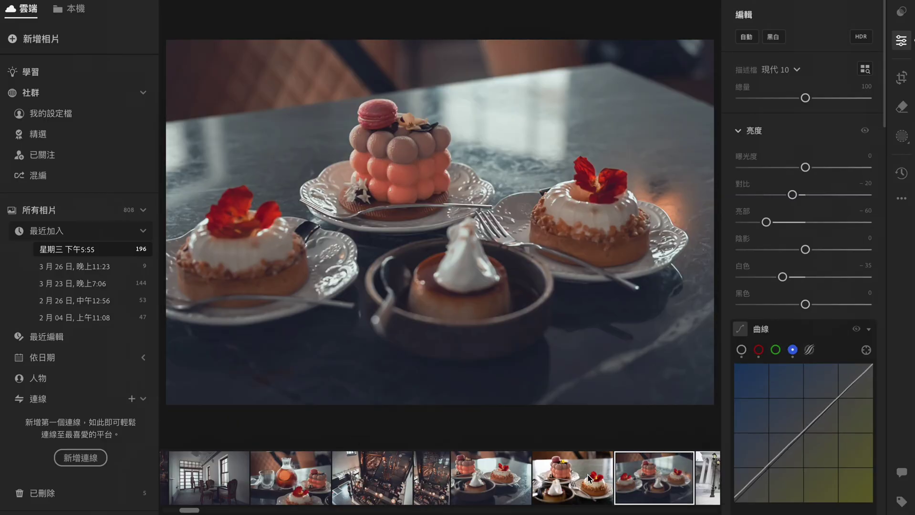
left_click(572, 479)
left_click(495, 479)
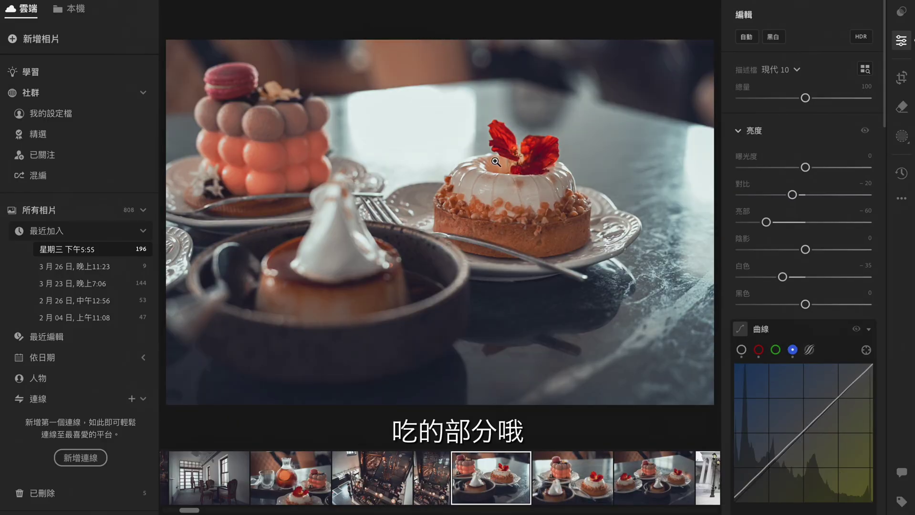
left_click(570, 498)
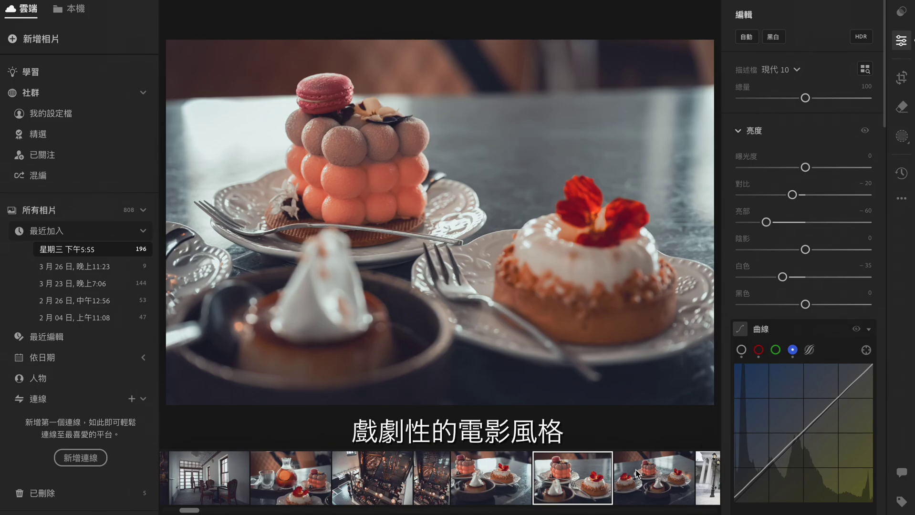
left_click(654, 475)
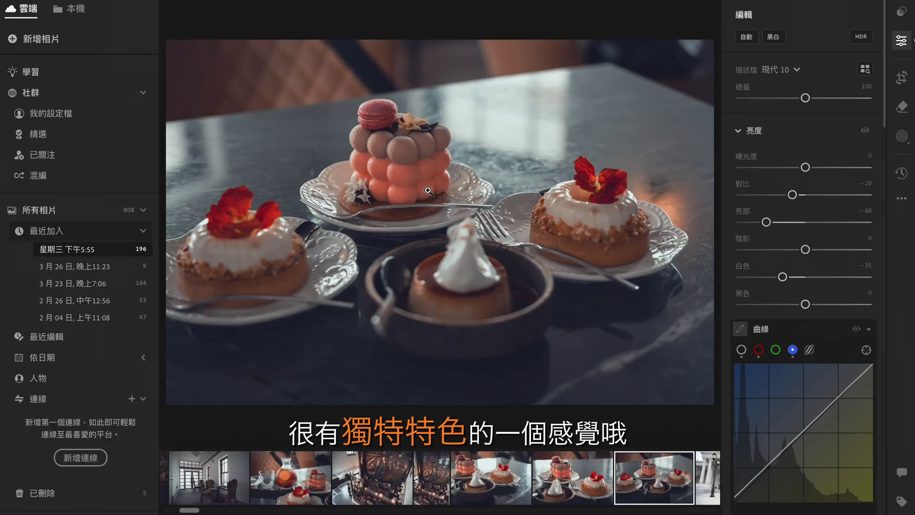
scroll(540, 475, "up", 3)
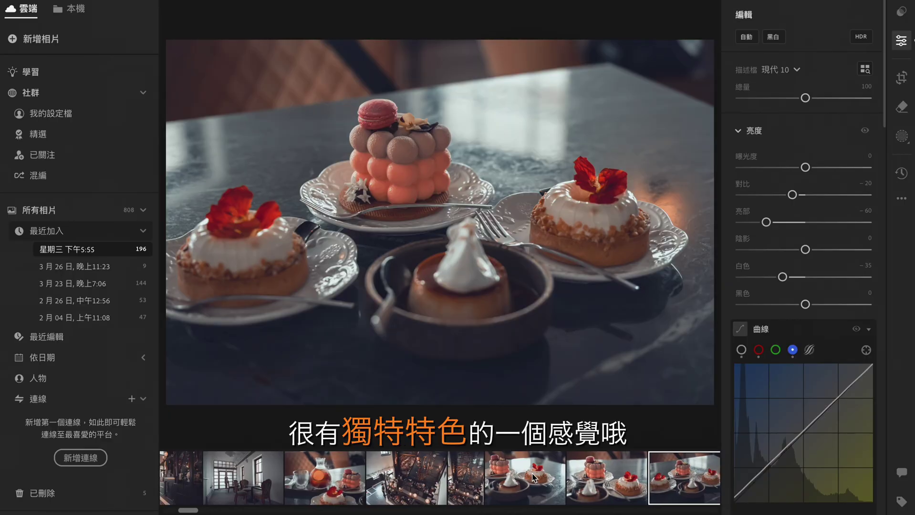
scroll(537, 477, "up", 3)
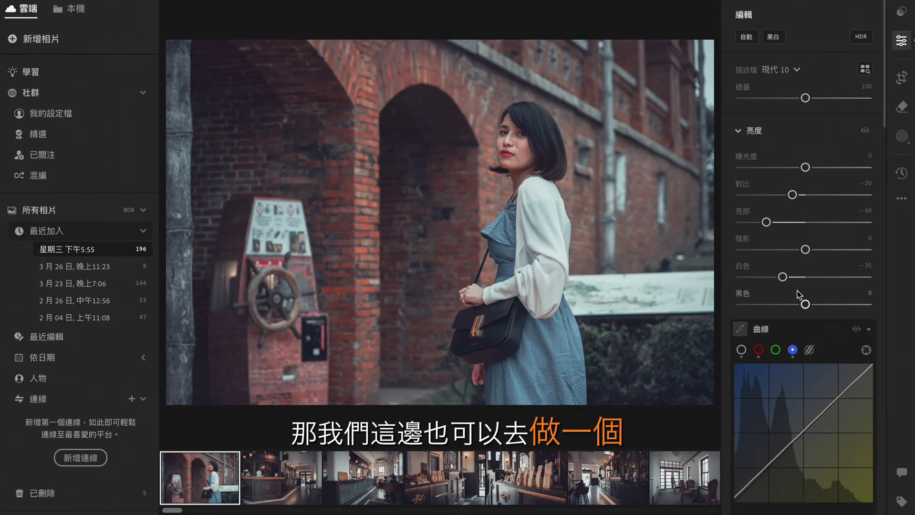
Set the portrait's green Color Mixer saturation to −10 and luminance to +15.
scroll(796, 304, "down", 5)
scroll(797, 304, "down", 2)
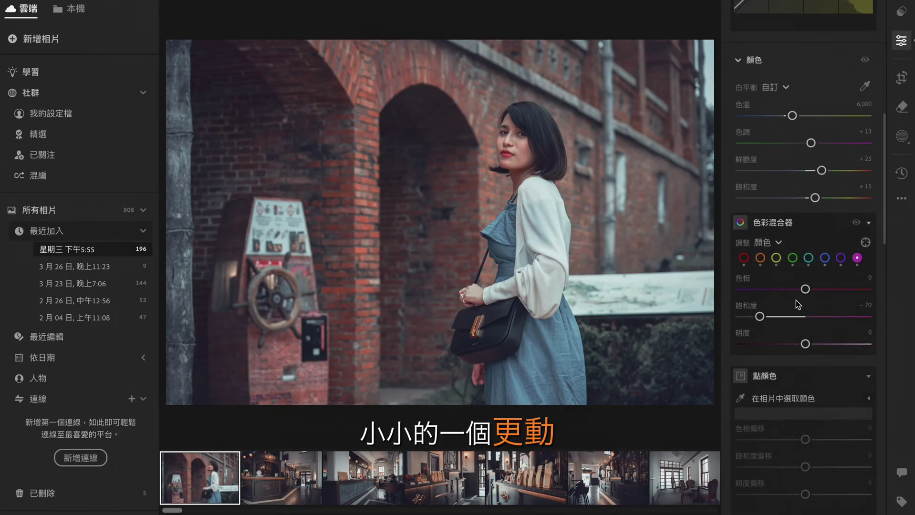
scroll(798, 304, "down", 2)
scroll(798, 217, "up", 1)
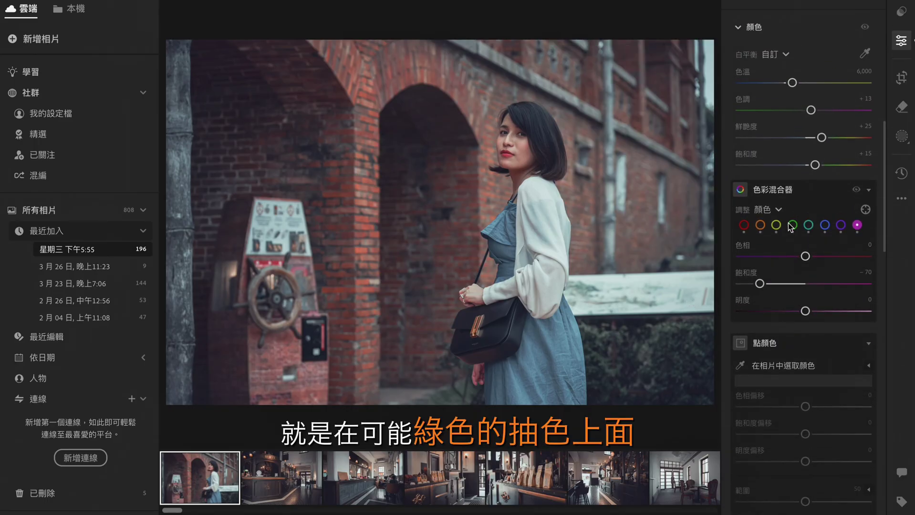
left_click(792, 226)
left_click_drag(762, 287, 800, 291)
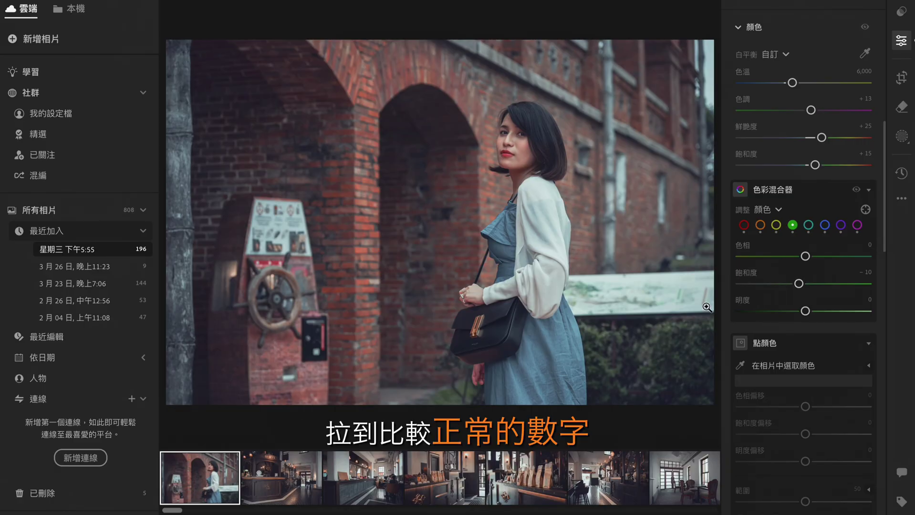
left_click_drag(809, 314, 819, 315)
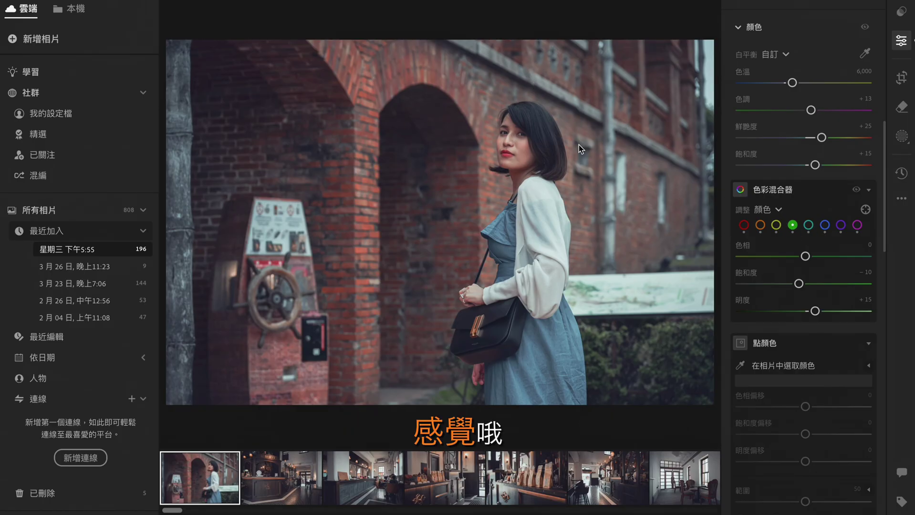
Check the orange range, compare the portrait before/after, and open the café interior with seated customers.
left_click(760, 225)
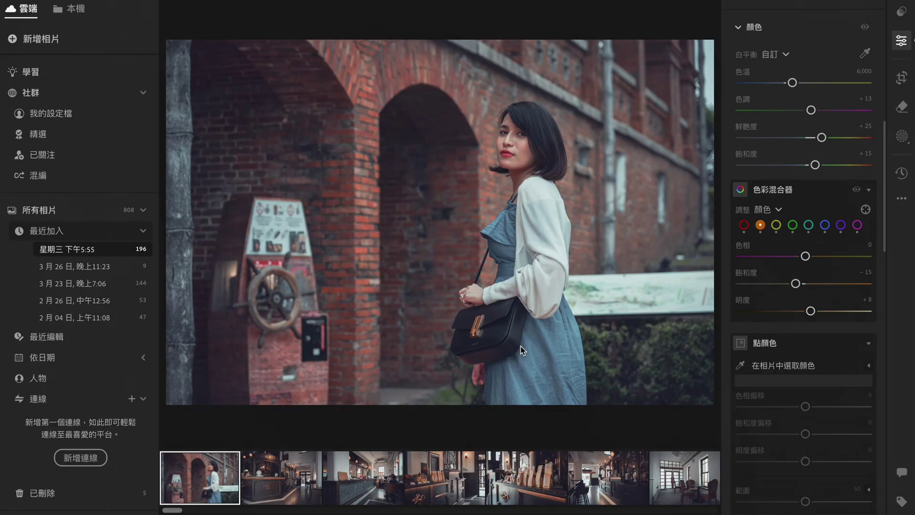
left_click(376, 471)
key("Left")
key("Left")
key("backslash")
key("backslash")
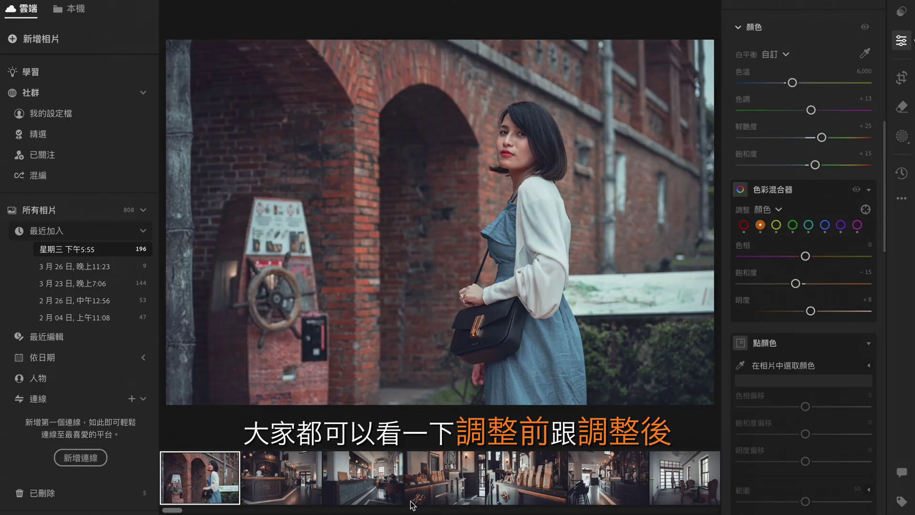
left_click(385, 497)
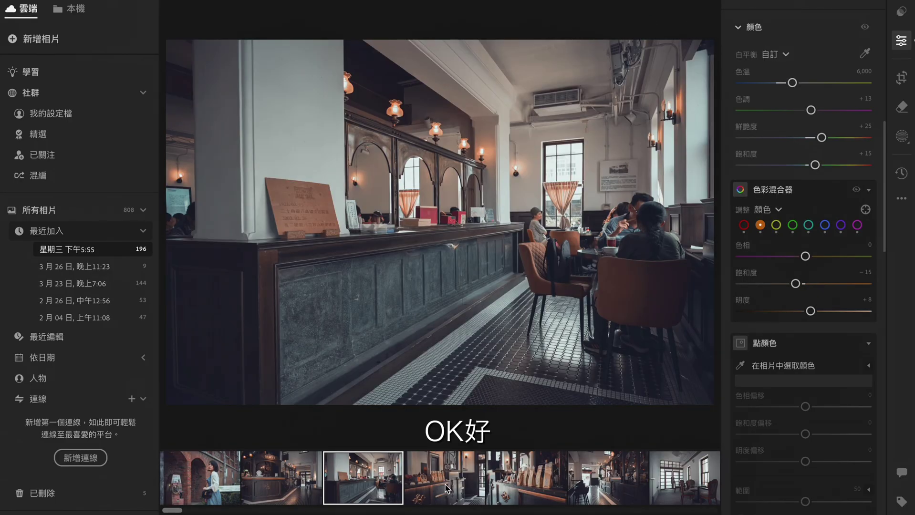